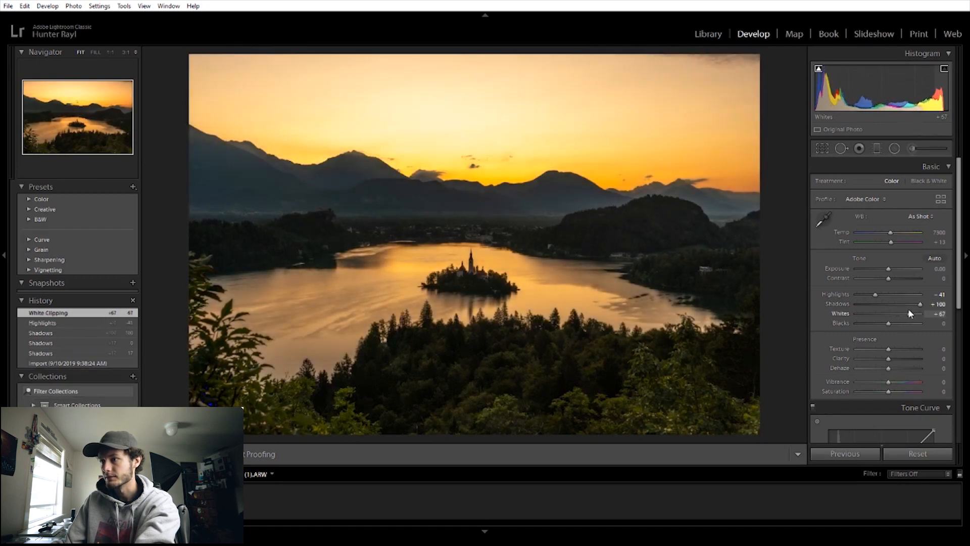
Step: Set the photo's exposure to +0.71, contrast to −22 and dehaze to −21
{"action": "left_click", "coordinate": [893, 269]}
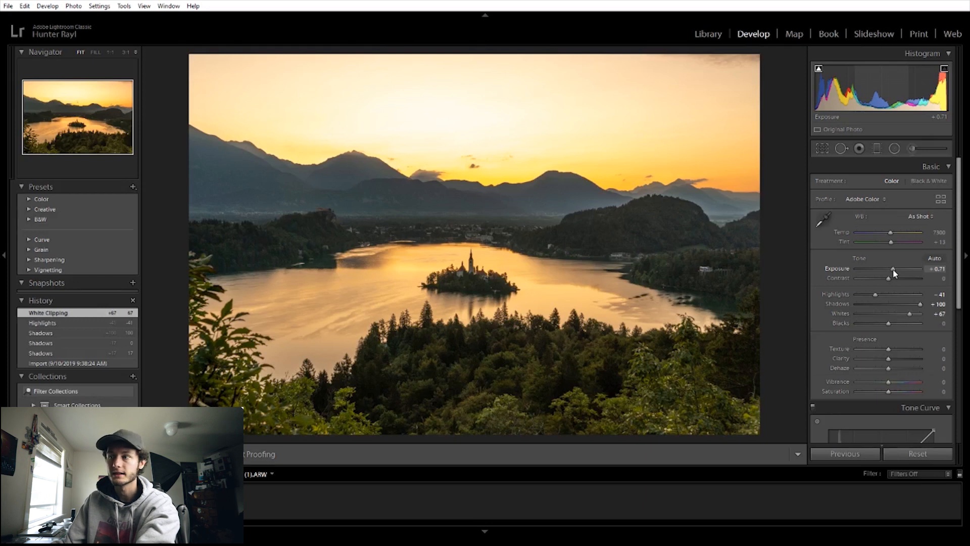
{"action": "left_click_drag", "start_coordinate": [893, 277], "coordinate": [881, 276]}
{"action": "mouse_move", "coordinate": [889, 368]}
{"action": "left_mouse_down"}
{"action": "mouse_move", "coordinate": [898, 367]}
{"action": "mouse_move", "coordinate": [884, 369]}
{"action": "left_mouse_up"}
Step: Draw a wide elliptical radial filter over the lake and centre it on the island church
{"action": "key", "text": "shift+m"}
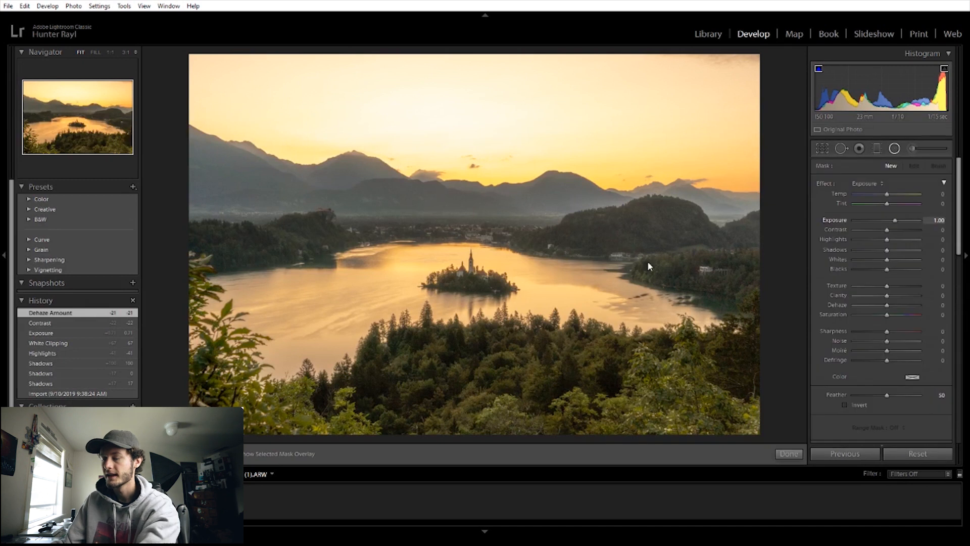
{"action": "left_click_drag", "start_coordinate": [421, 240], "coordinate": [610, 317]}
{"action": "left_click_drag", "start_coordinate": [525, 256], "coordinate": [575, 287]}
Step: Invert the radial filter's mask and set its exposure to 0.22, highlights to 7, shadows to 83 and dehaze to 26
{"action": "double_click", "coordinate": [894, 220]}
{"action": "left_click", "coordinate": [845, 405]}
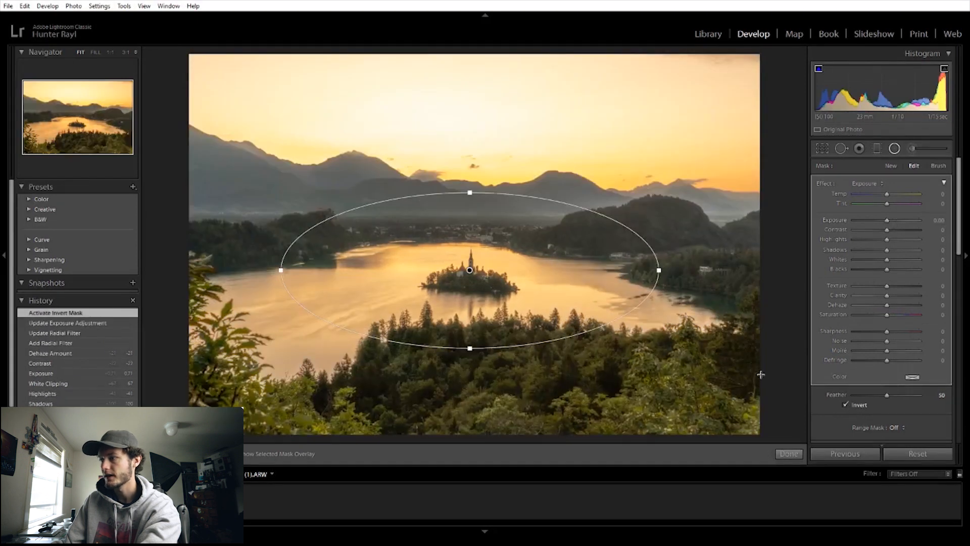
{"action": "left_click_drag", "start_coordinate": [890, 304], "coordinate": [895, 302]}
{"action": "mouse_move", "coordinate": [888, 253]}
{"action": "left_mouse_down"}
{"action": "mouse_move", "coordinate": [913, 251]}
{"action": "mouse_move", "coordinate": [887, 221]}
{"action": "mouse_move", "coordinate": [888, 239]}
{"action": "left_mouse_up"}
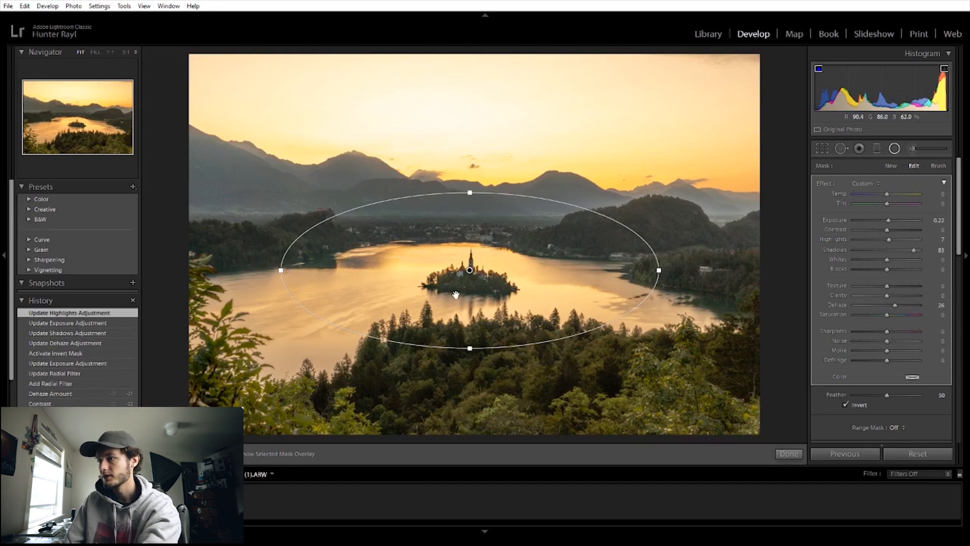
Step: Duplicate the radial filter, shift the copy slightly upward, turn off its inversion and set exposure to 0.00, contrast to 22 and shadows to −5
{"action": "right_click", "coordinate": [521, 287]}
{"action": "left_click", "coordinate": [551, 297]}
{"action": "left_click_drag", "start_coordinate": [480, 282], "coordinate": [477, 275]}
{"action": "left_click", "coordinate": [845, 405]}
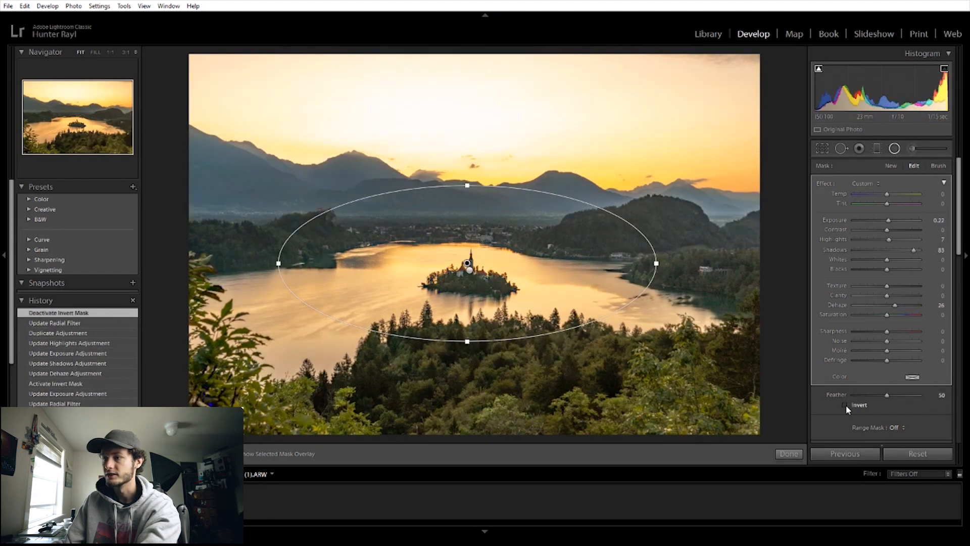
{"action": "left_click_drag", "start_coordinate": [890, 249], "coordinate": [891, 223]}
{"action": "left_click_drag", "start_coordinate": [888, 220], "coordinate": [887, 220]}
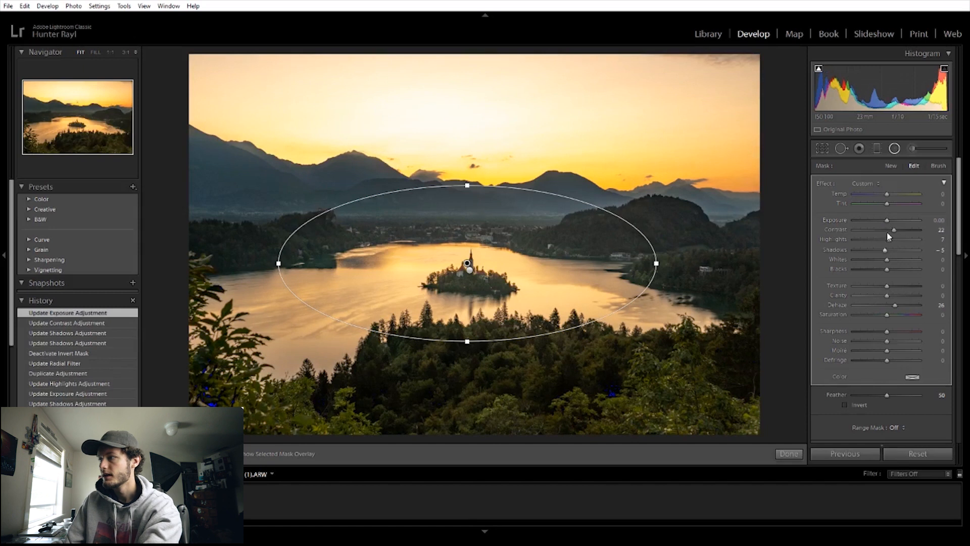
{"action": "left_click", "coordinate": [896, 148]}
Step: Add a graduated filter from the sky down over the mountains, reset its exposure to 0.00 and adjust its shadows
{"action": "key", "text": "m"}
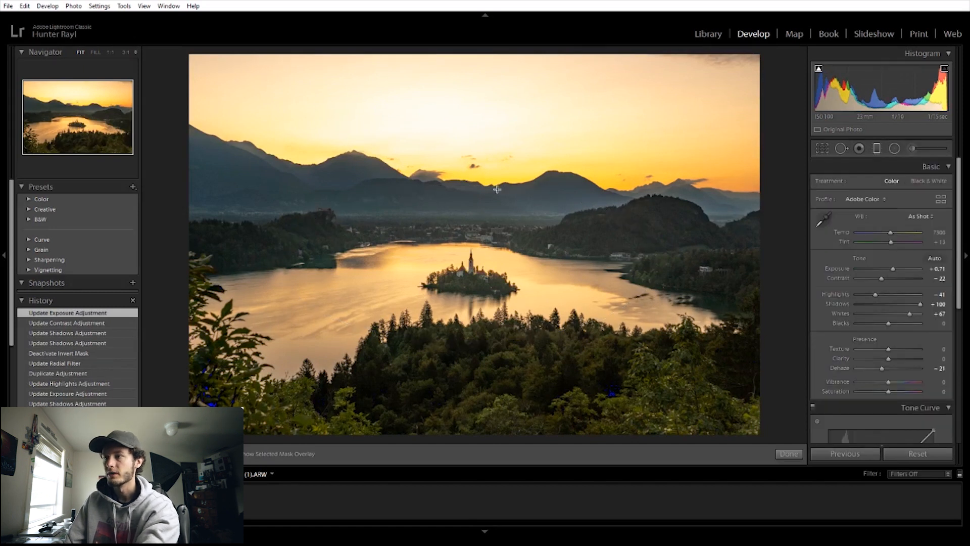
{"action": "left_click_drag", "start_coordinate": [470, 146], "coordinate": [472, 222]}
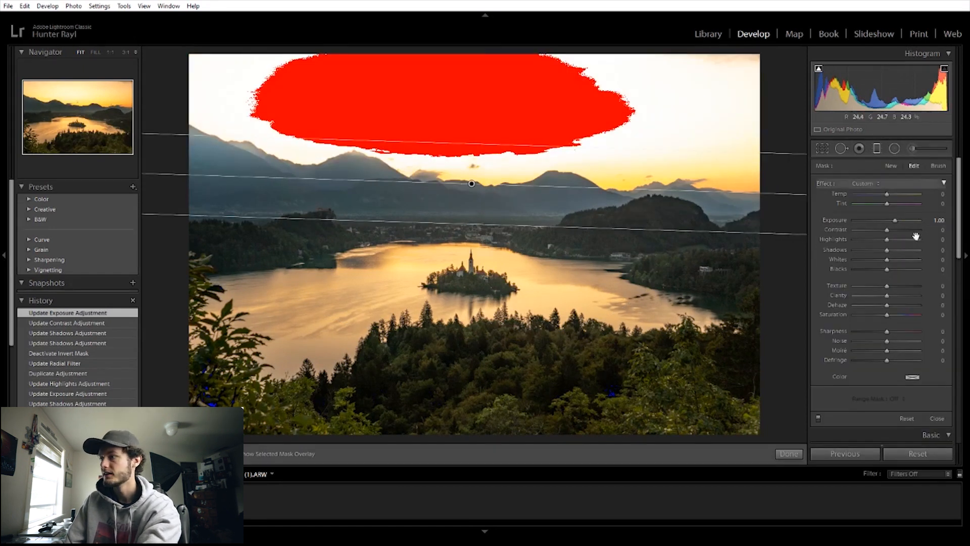
{"action": "double_click", "coordinate": [894, 220]}
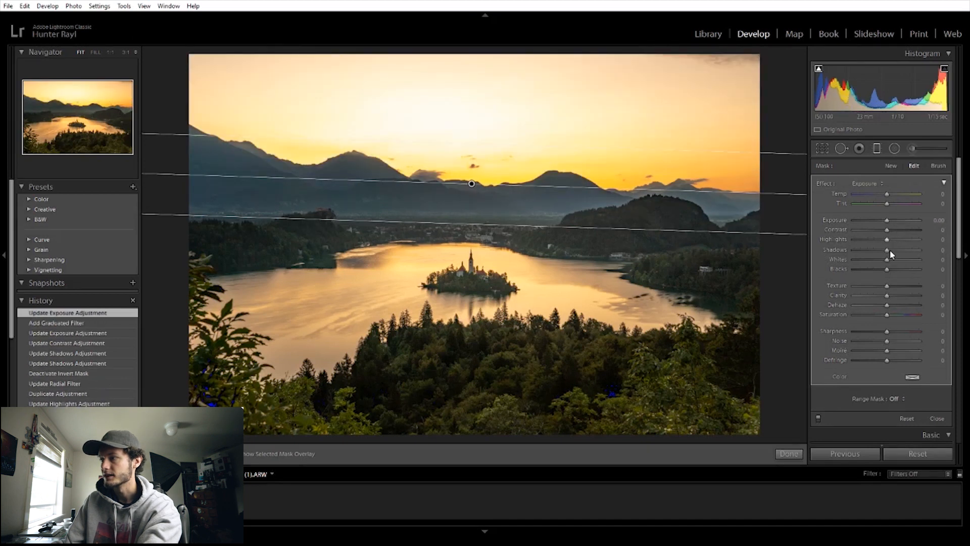
{"action": "mouse_move", "coordinate": [890, 249]}
{"action": "left_mouse_down"}
{"action": "mouse_move", "coordinate": [903, 246]}
{"action": "mouse_move", "coordinate": [891, 250]}
{"action": "left_mouse_up"}
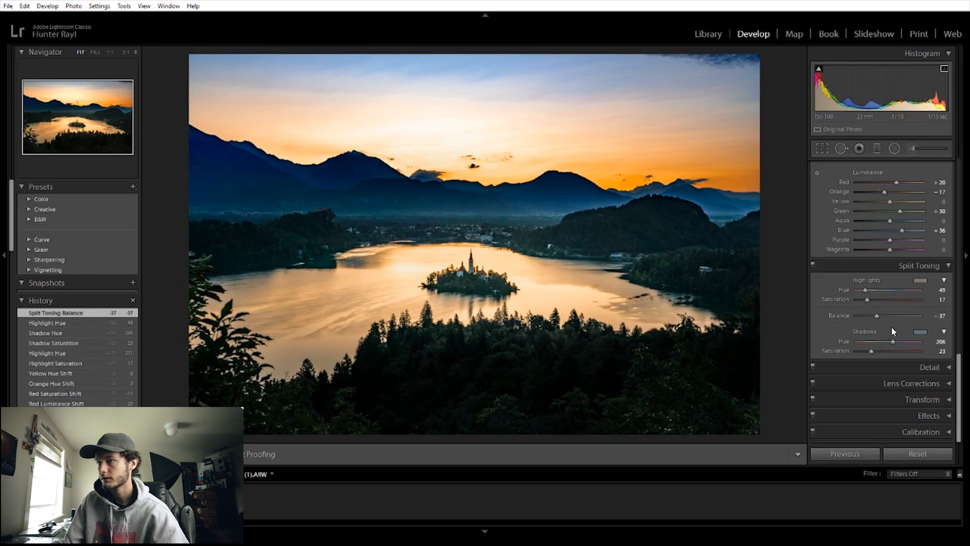
{"action": "left_click", "coordinate": [882, 369]}
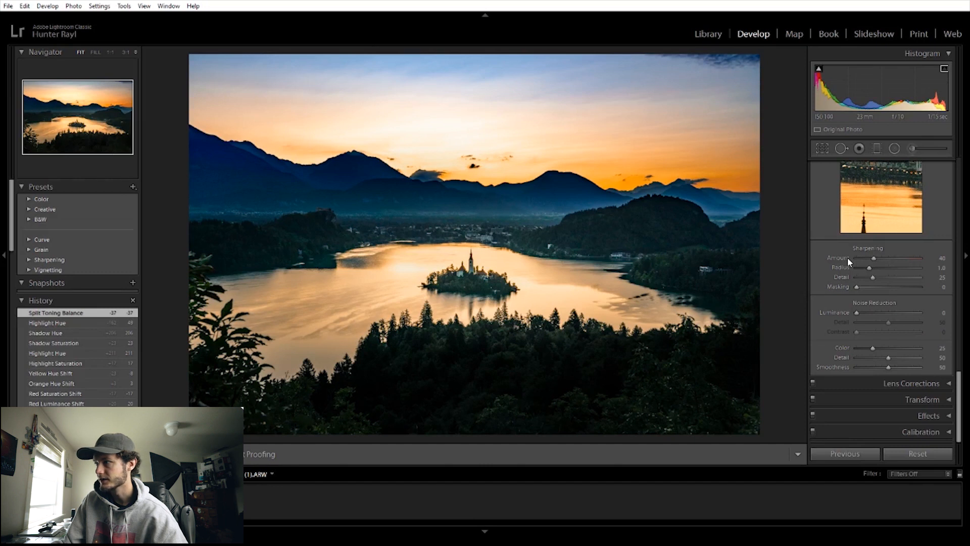
{"action": "left_click", "coordinate": [871, 385]}
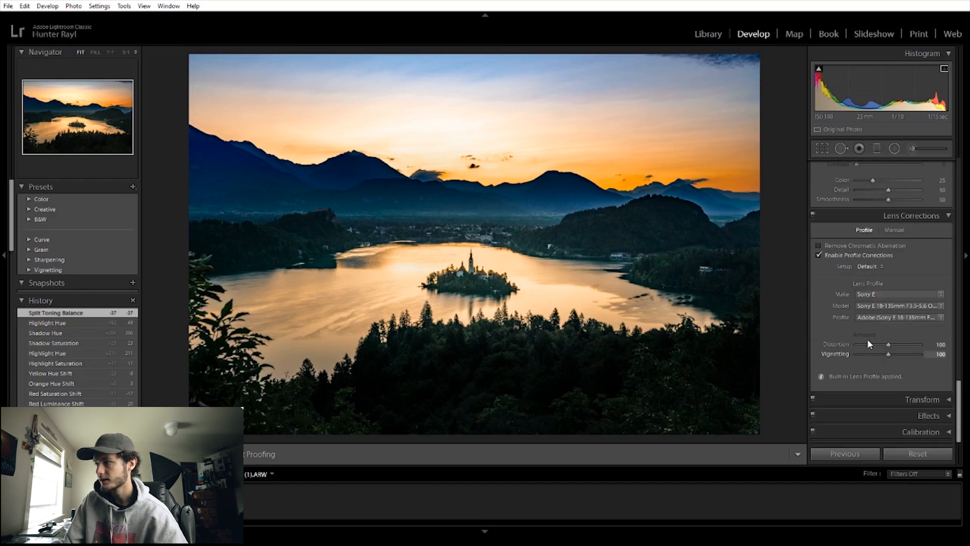
{"action": "left_click", "coordinate": [877, 215]}
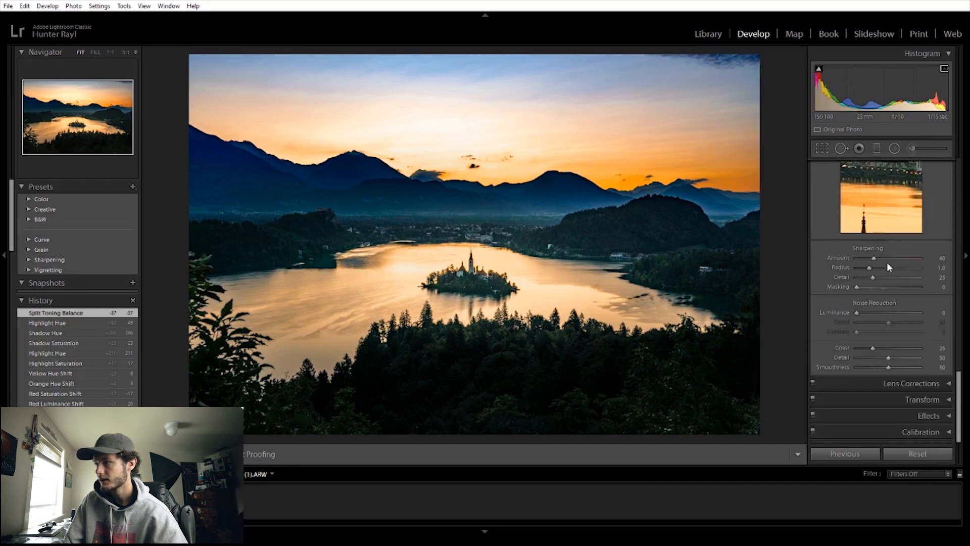
Step: Set the calibration's Blue Primary hue to −21 and saturation to −16
{"action": "left_click", "coordinate": [898, 429]}
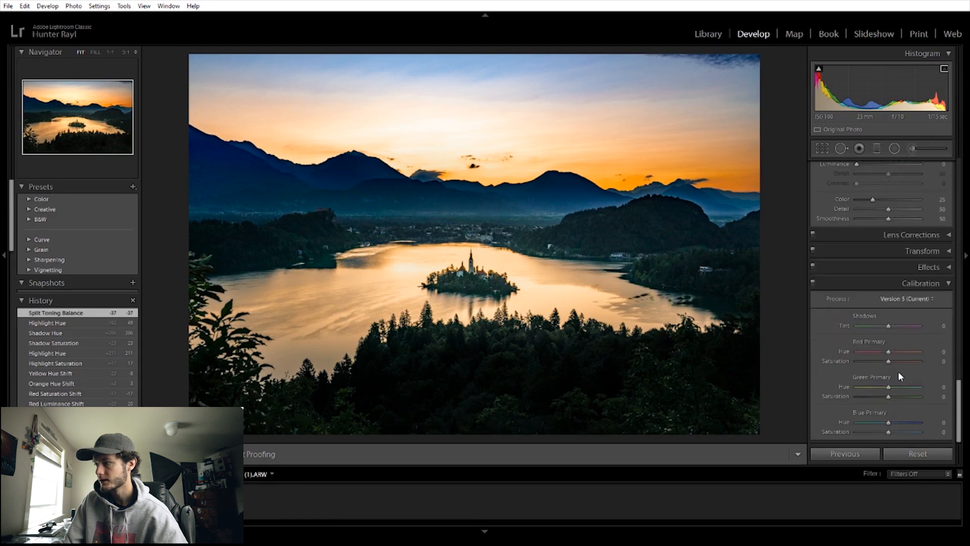
{"action": "left_click_drag", "start_coordinate": [900, 431], "coordinate": [904, 431]}
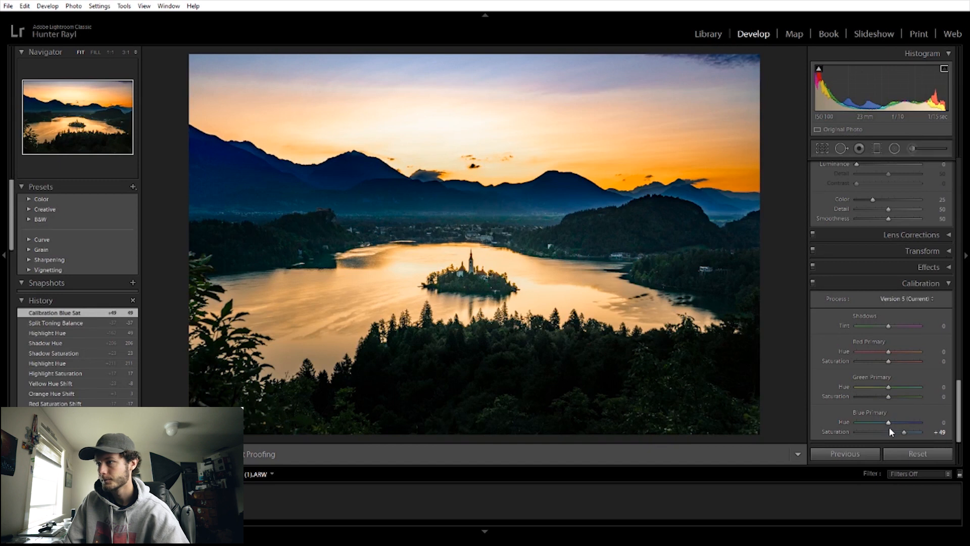
{"action": "left_click_drag", "start_coordinate": [888, 422], "coordinate": [883, 433]}
{"action": "left_click", "coordinate": [890, 430]}
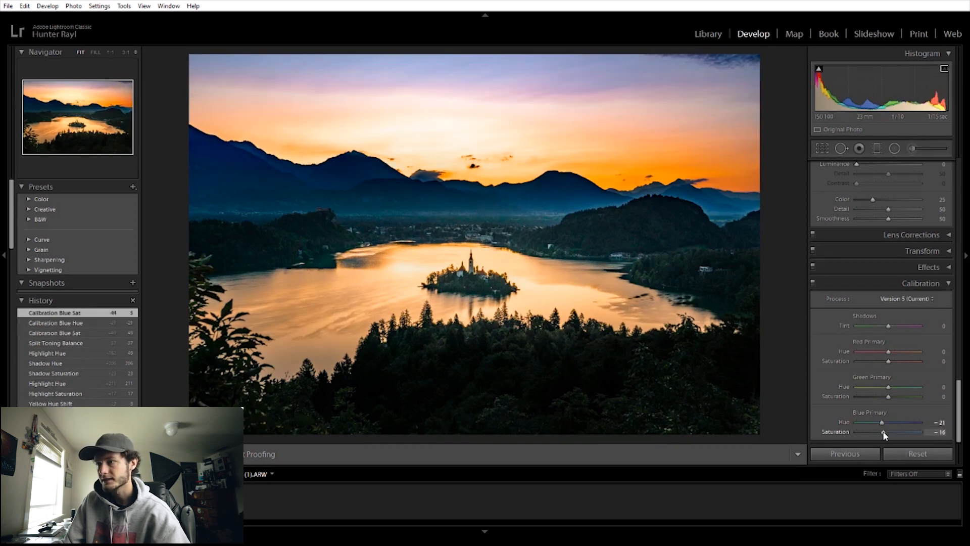
Step: Set the Green Primary saturation to −5 and hue to −27, and adjust the Red Primary saturation
{"action": "left_click_drag", "start_coordinate": [893, 395], "coordinate": [907, 399]}
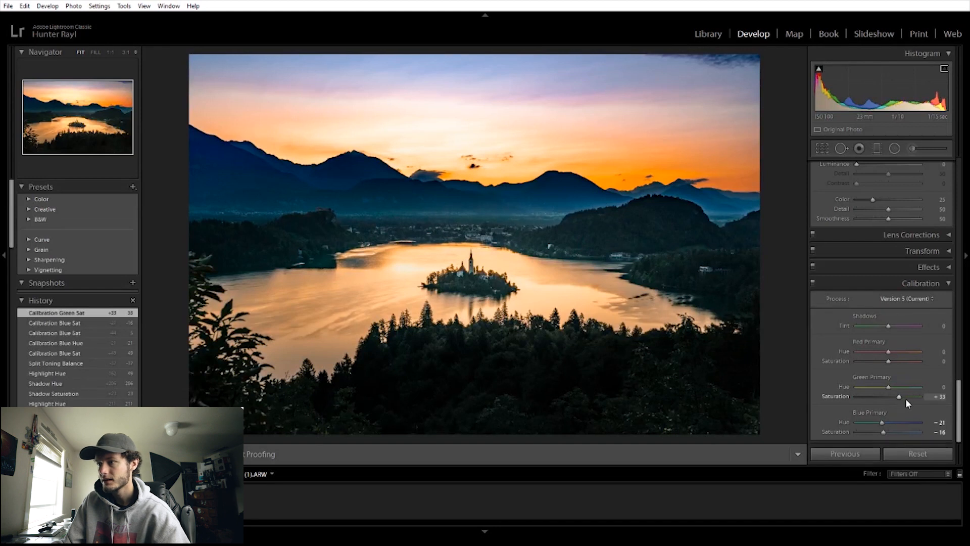
{"action": "left_click", "coordinate": [887, 399]}
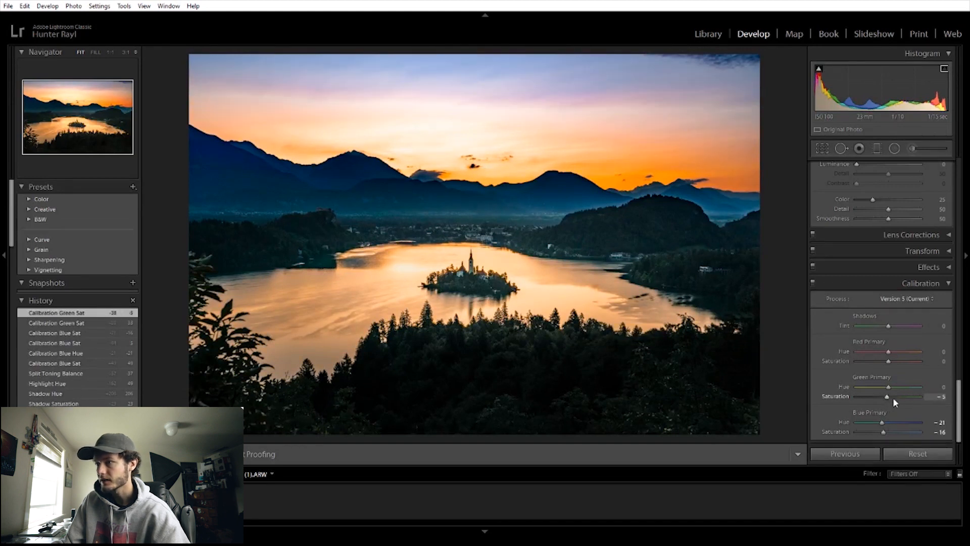
{"action": "left_click", "coordinate": [899, 387]}
{"action": "left_click", "coordinate": [880, 387]}
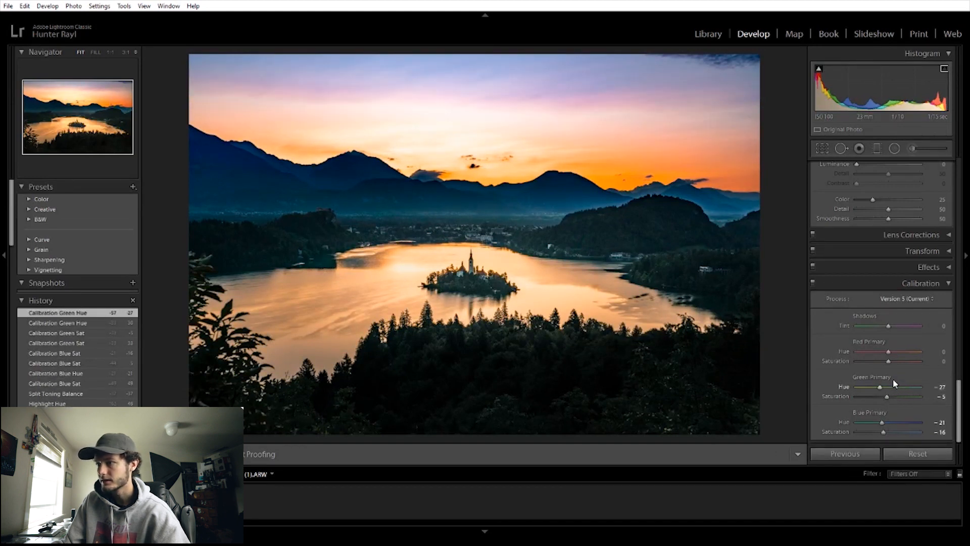
{"action": "left_click", "coordinate": [899, 360]}
{"action": "left_click", "coordinate": [875, 360]}
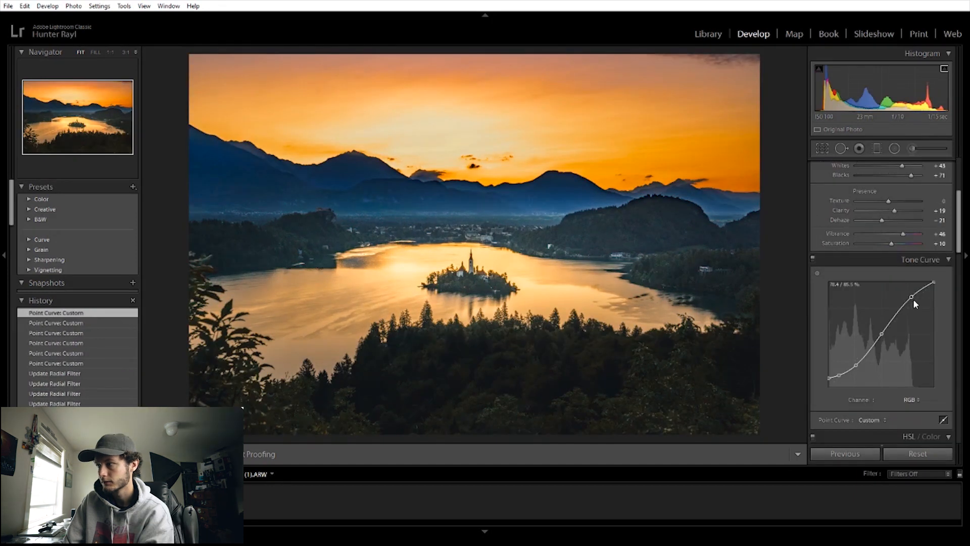
Step: Lower the highlights point of the RGB tone curve slightly and compare the photo before and after editing
{"action": "left_click_drag", "start_coordinate": [914, 299], "coordinate": [913, 296]}
{"action": "key", "text": "y"}
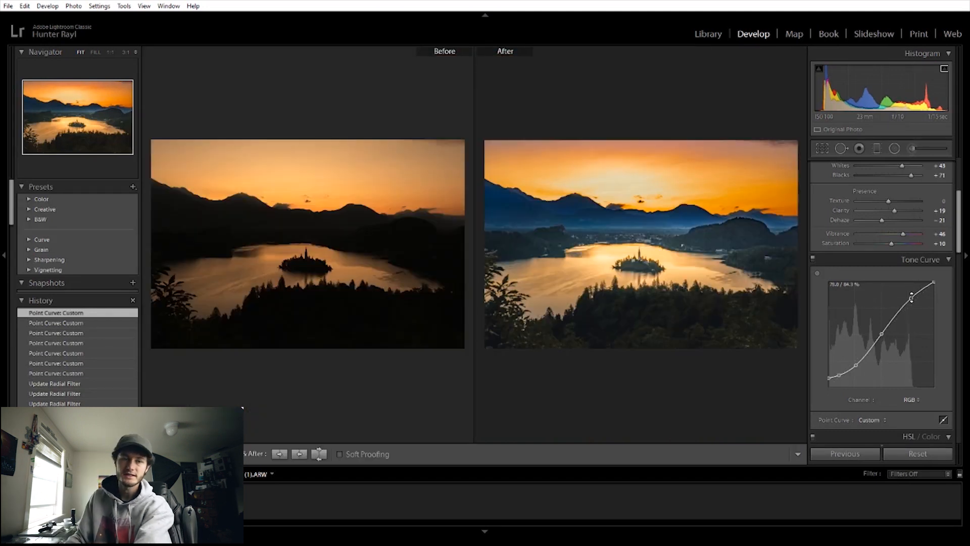
{"action": "key", "text": "y"}
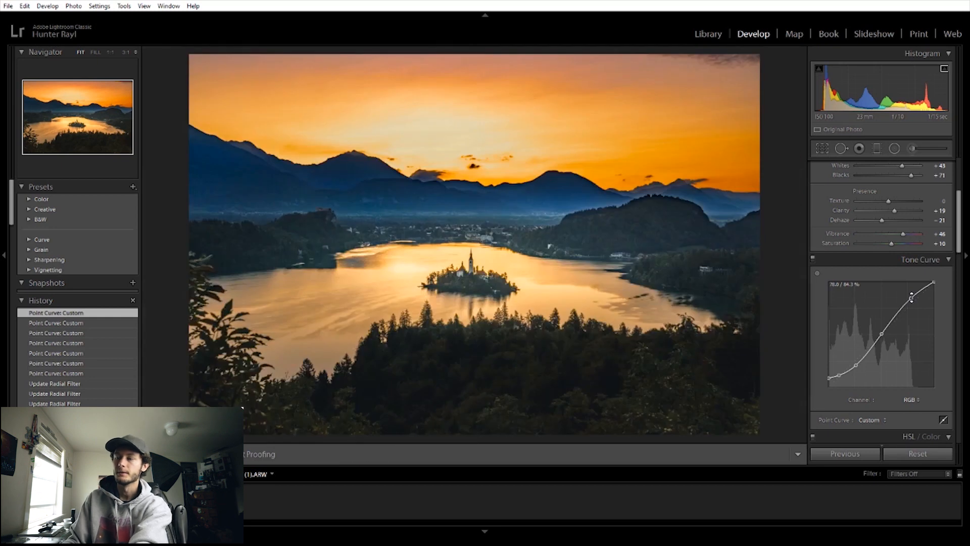
{"action": "key", "text": "y"}
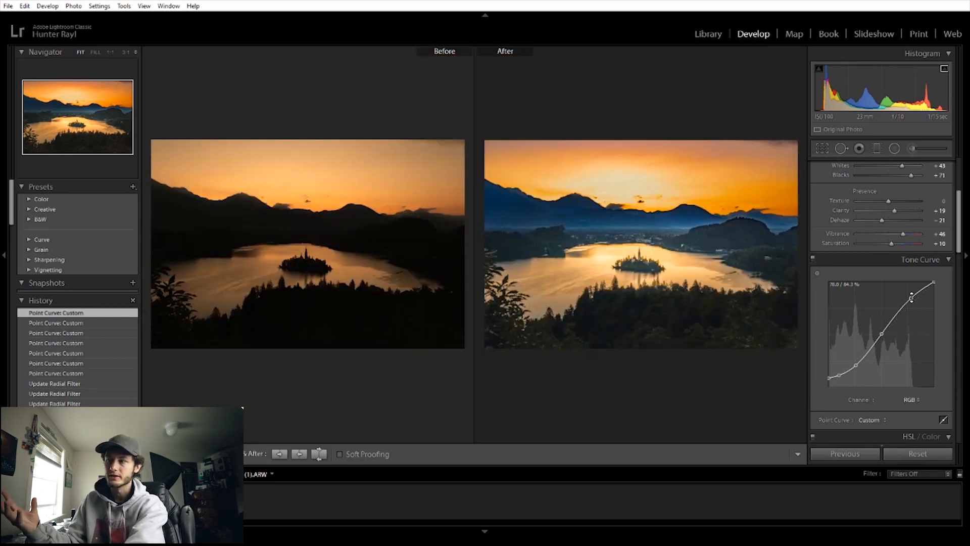
{"action": "key", "text": "y"}
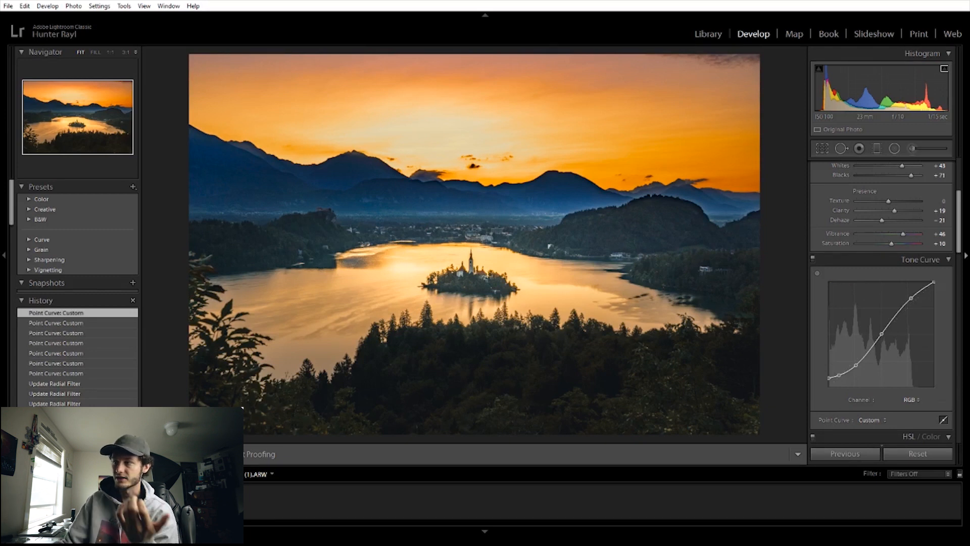
{"action": "scroll", "coordinate": [853, 273], "scroll_direction": "down", "scroll_amount": 15}
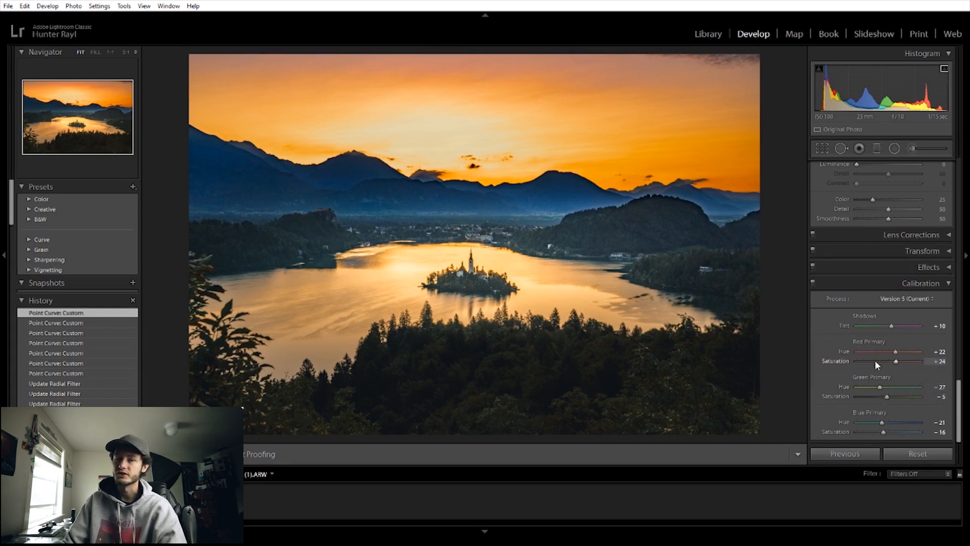
{"action": "scroll", "coordinate": [860, 372], "scroll_direction": "up", "scroll_amount": 10}
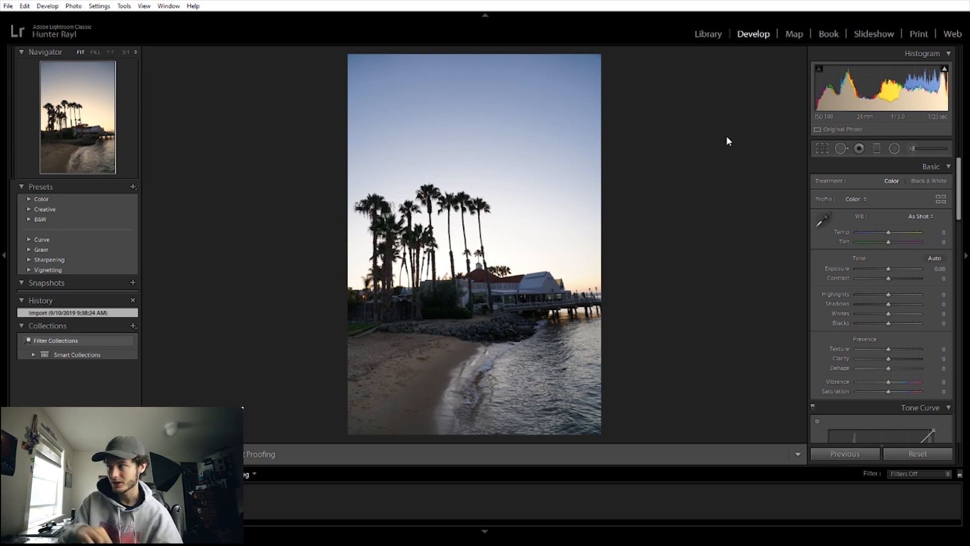
Step: Straighten the palm beach photo by rotating its crop about 4.4 degrees clockwise
{"action": "left_click", "coordinate": [823, 148]}
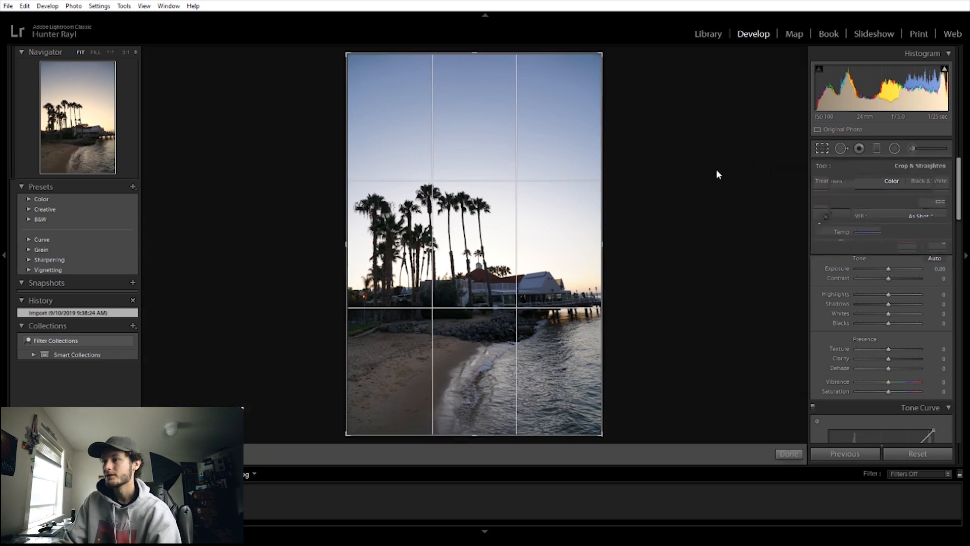
{"action": "left_click_drag", "start_coordinate": [705, 201], "coordinate": [699, 225]}
{"action": "key", "text": "Return"}
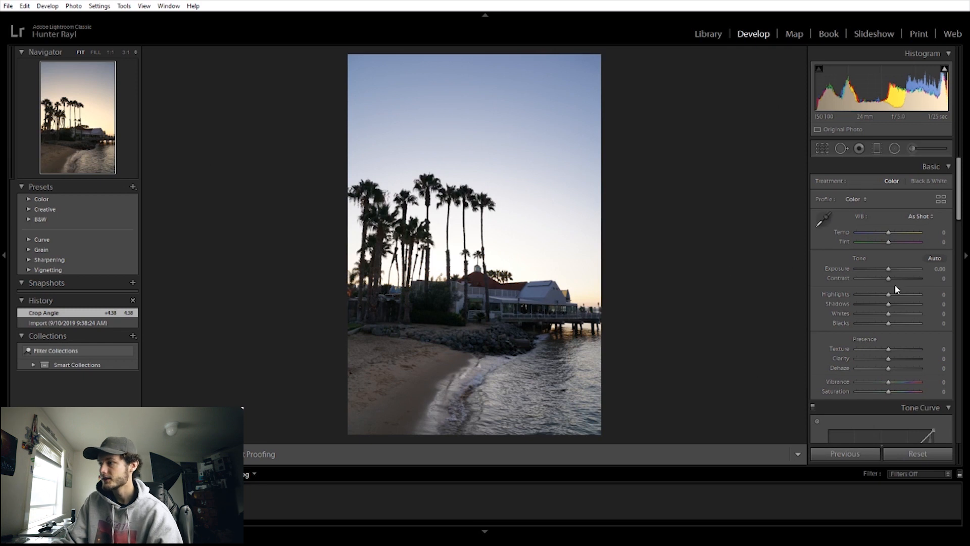
Step: Set the beach photo's highlights to −100, shadows to about +75, whites to −33 and blacks to −13
{"action": "left_click_drag", "start_coordinate": [905, 305], "coordinate": [917, 307]}
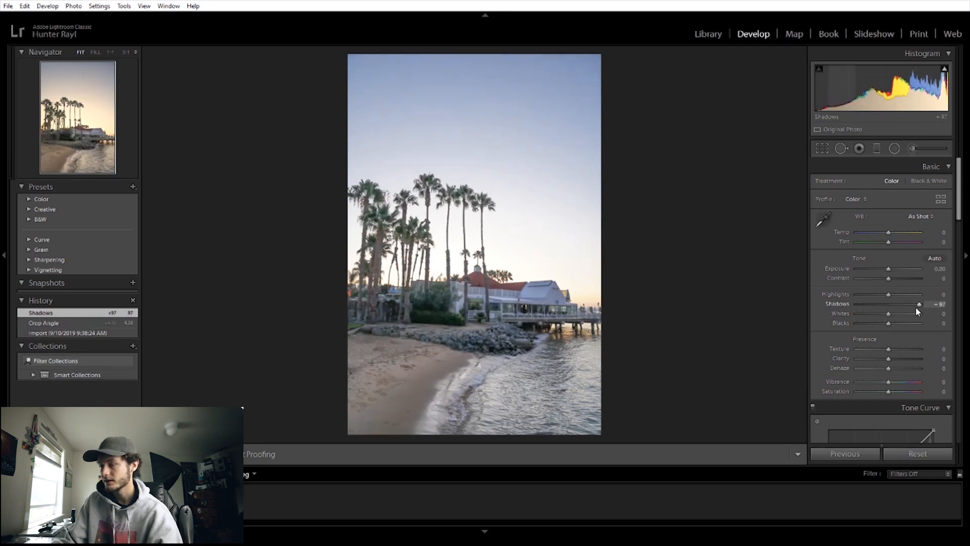
{"action": "left_click_drag", "start_coordinate": [889, 294], "coordinate": [876, 311]}
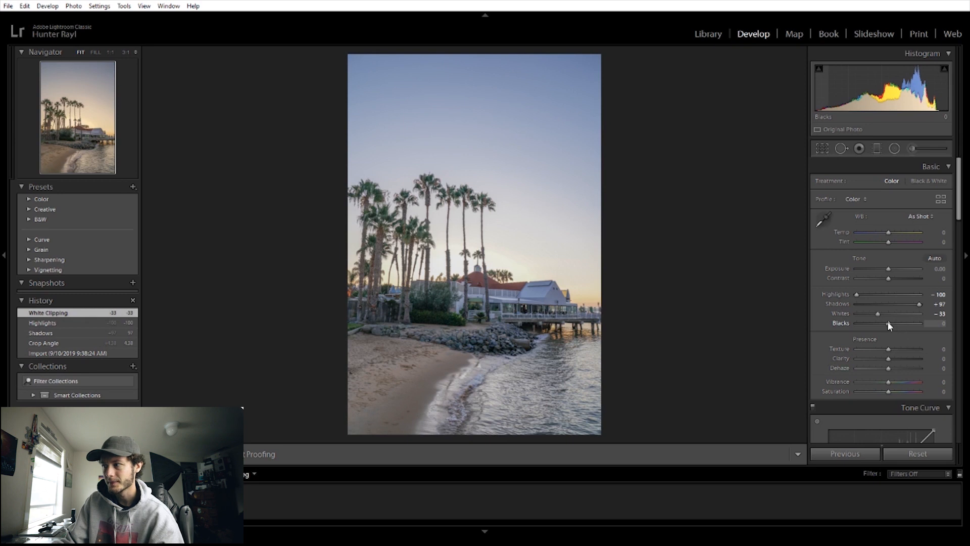
{"action": "left_click_drag", "start_coordinate": [886, 322], "coordinate": [884, 323]}
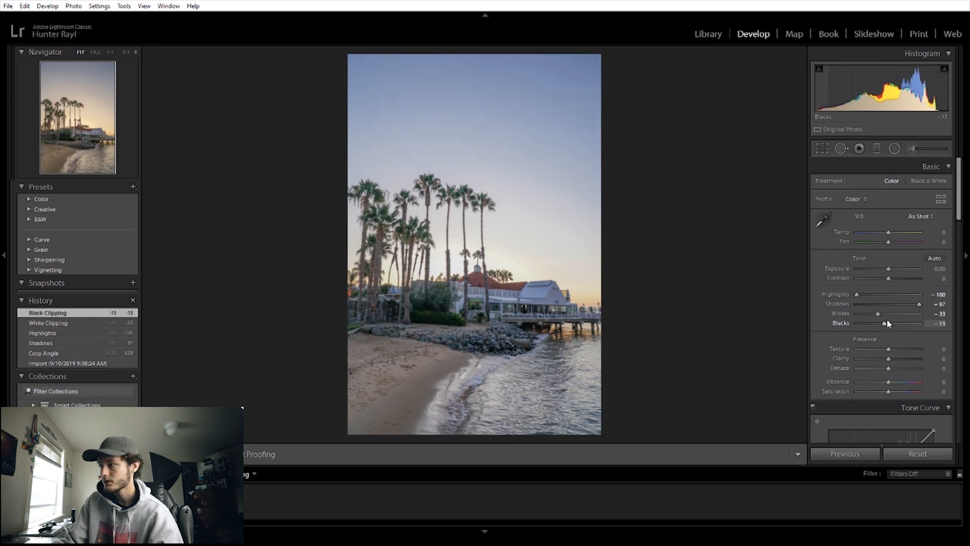
{"action": "left_click", "coordinate": [913, 303]}
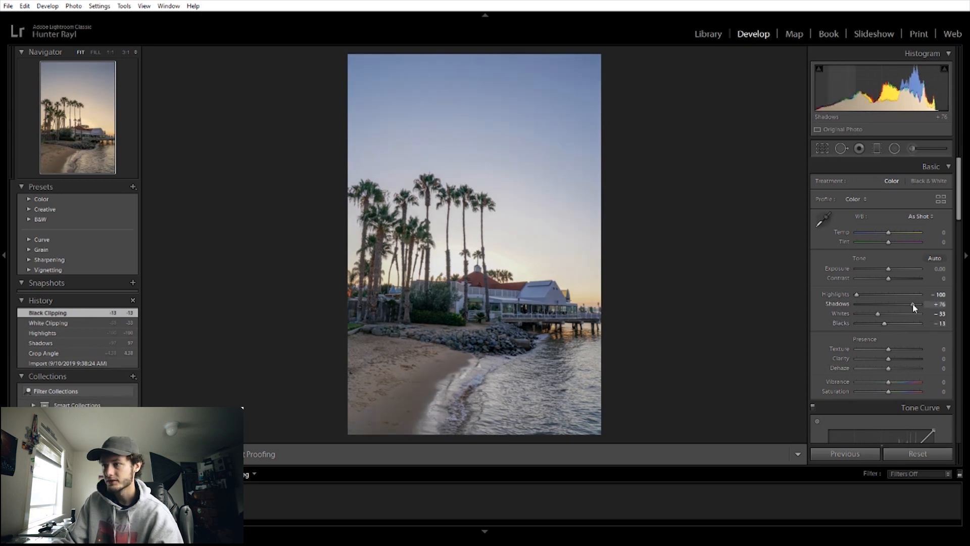
Step: Set contrast to +24 and exposure to +0.16, and warm the white balance with temperature +16 and tint +16
{"action": "left_click", "coordinate": [896, 278]}
{"action": "left_click_drag", "start_coordinate": [891, 266], "coordinate": [893, 267]}
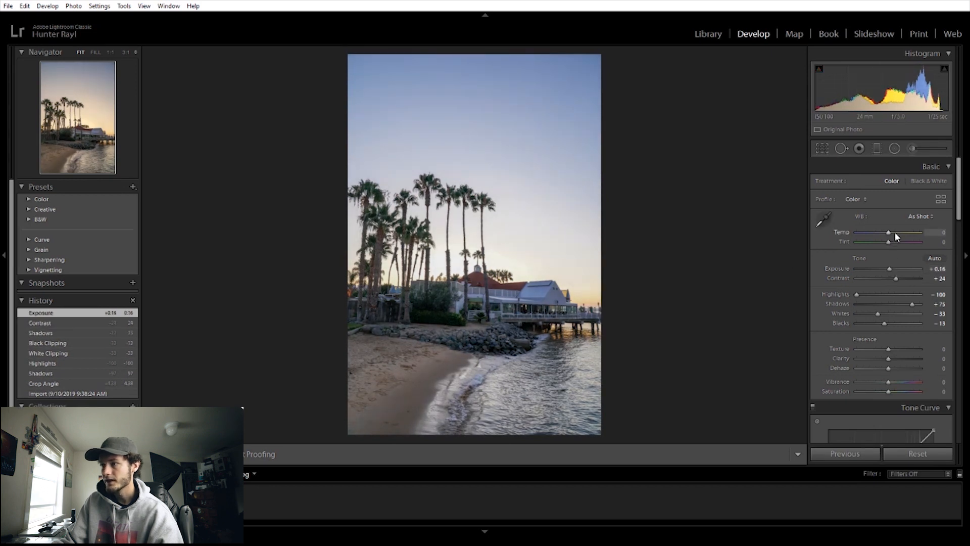
{"action": "left_click", "coordinate": [895, 232]}
{"action": "left_click", "coordinate": [893, 241]}
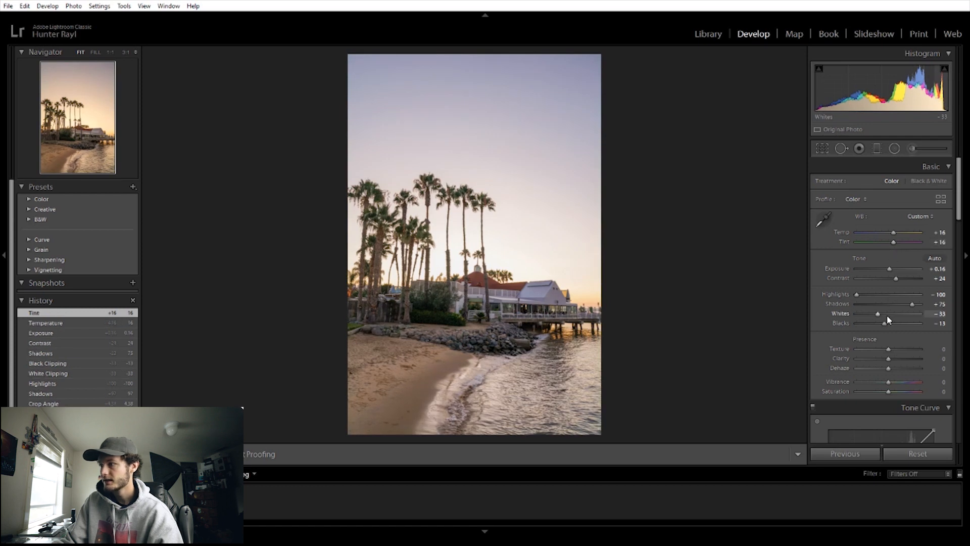
Step: Set the photo's dehaze to +11 and vibrance to +35
{"action": "left_click", "coordinate": [895, 364]}
{"action": "left_click", "coordinate": [893, 365]}
{"action": "scroll", "coordinate": [894, 365], "scroll_direction": "down", "scroll_amount": 2}
{"action": "left_click", "coordinate": [900, 311]}
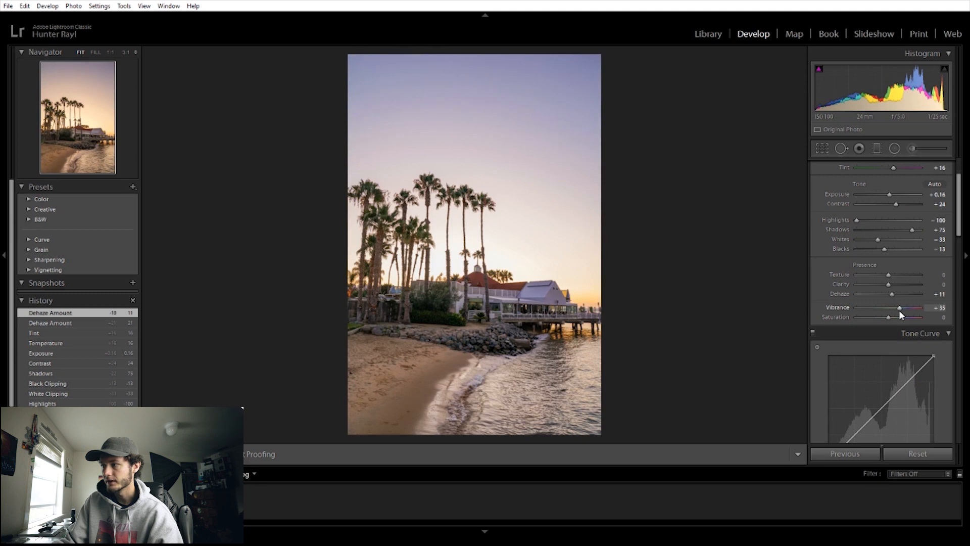
Step: Set the beach photo's saturation to +10 and raise its vibrance to +51
{"action": "left_click_drag", "start_coordinate": [898, 316], "coordinate": [891, 316]}
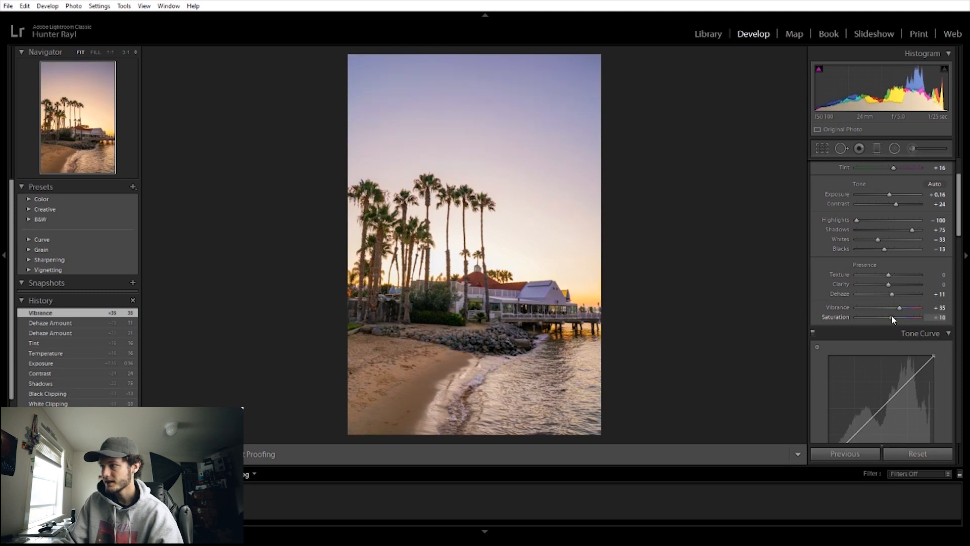
{"action": "left_click", "coordinate": [906, 307]}
Step: Add shadow, midtone and highlight points to the RGB tone curve and pull its brighter tones slightly down
{"action": "scroll", "coordinate": [872, 331], "scroll_direction": "down", "scroll_amount": 3}
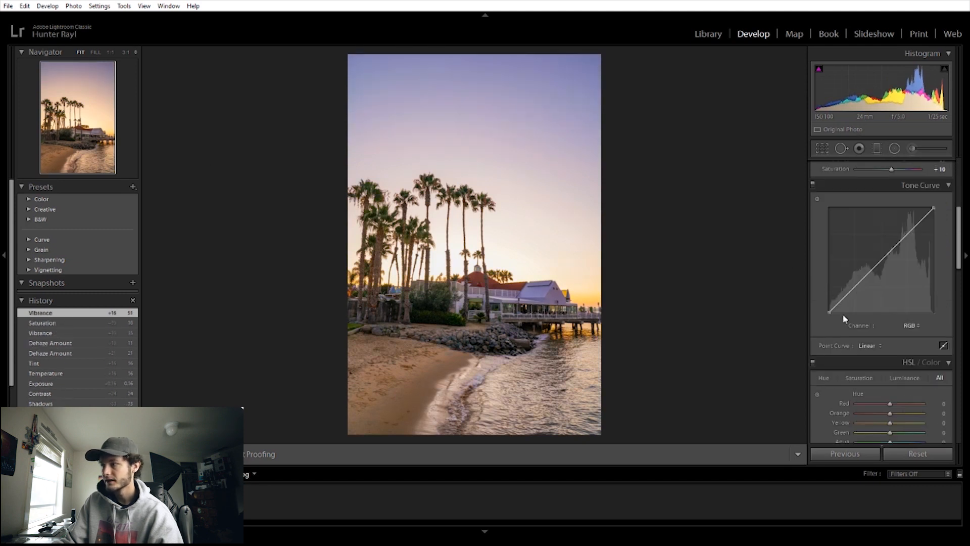
{"action": "left_click_drag", "start_coordinate": [850, 301], "coordinate": [856, 303]}
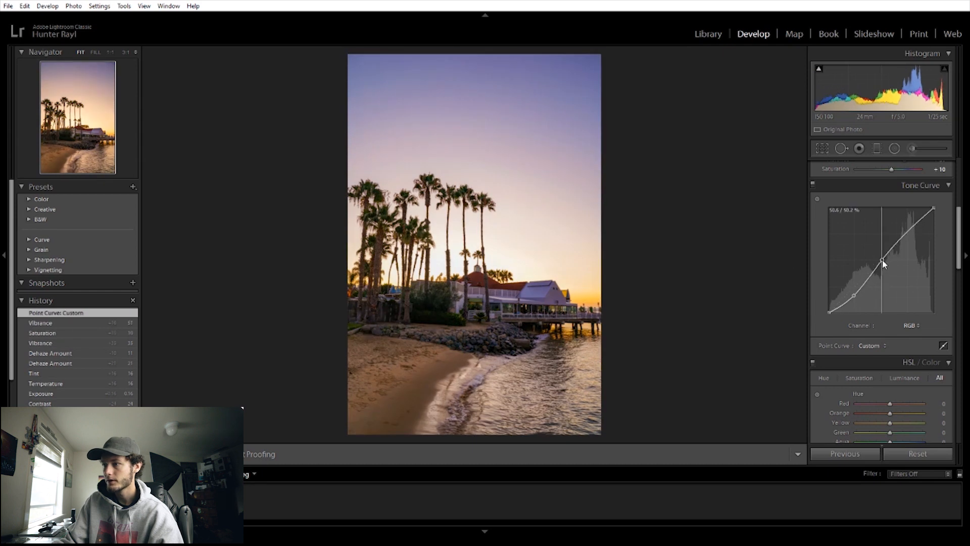
{"action": "left_click_drag", "start_coordinate": [918, 223], "coordinate": [916, 233]}
{"action": "left_click_drag", "start_coordinate": [852, 297], "coordinate": [849, 295]}
{"action": "scroll", "coordinate": [860, 281], "scroll_direction": "down", "scroll_amount": 3}
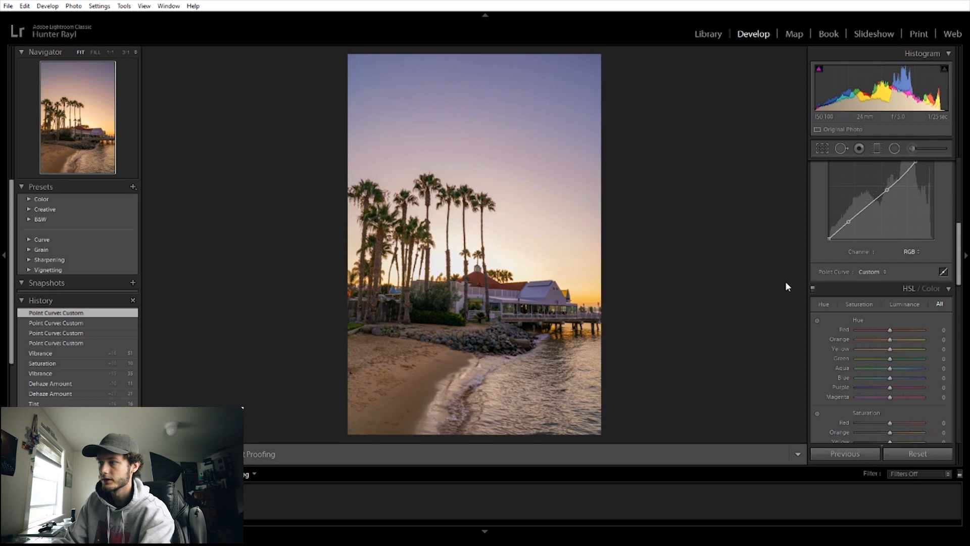
Step: Add a large radial filter over the palms, building and beach, and set its shadows to 44
{"action": "key", "text": "shift+m"}
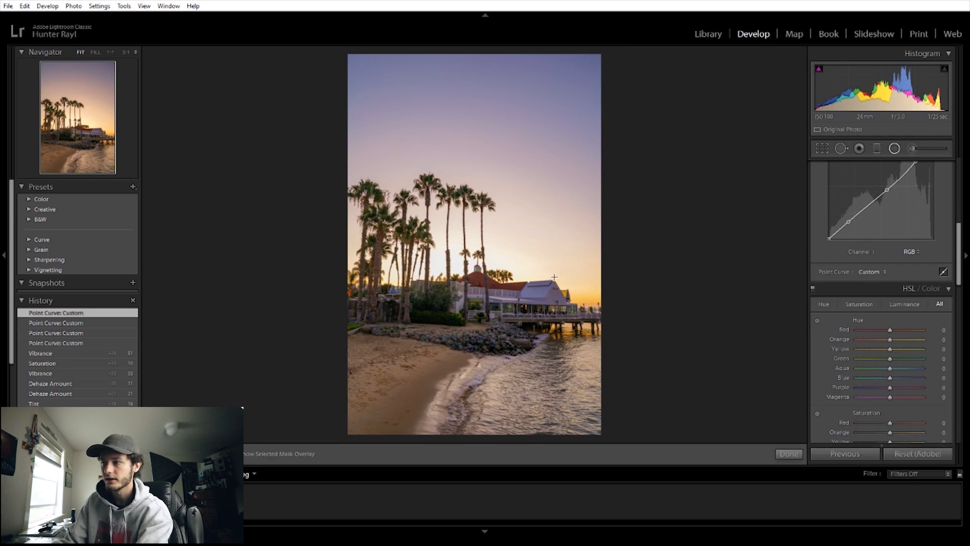
{"action": "left_click_drag", "start_coordinate": [412, 212], "coordinate": [599, 352]}
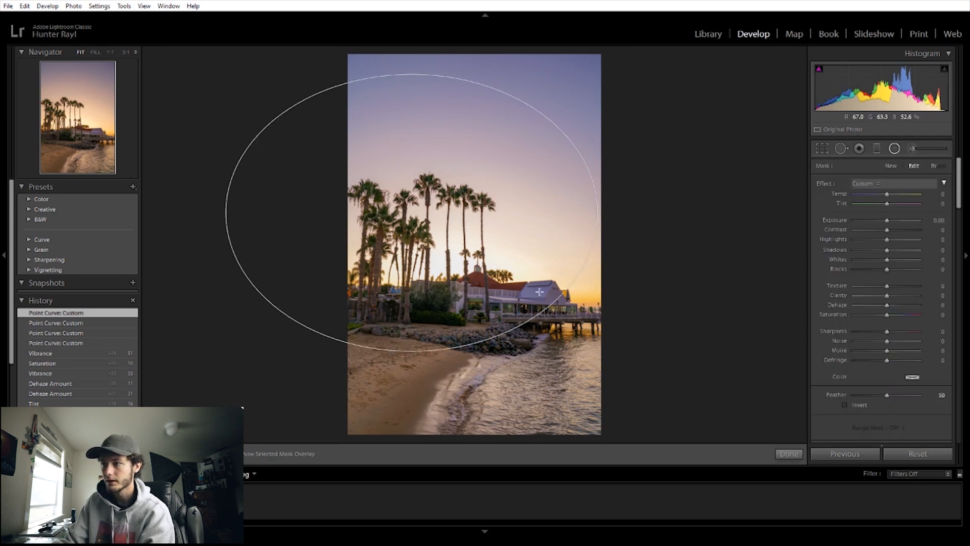
{"action": "left_click_drag", "start_coordinate": [450, 161], "coordinate": [518, 244]}
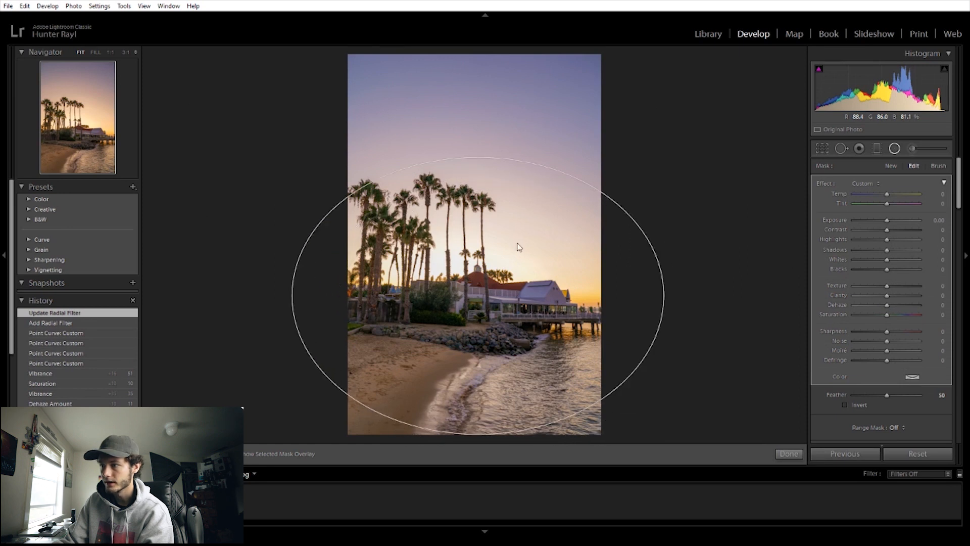
{"action": "left_click", "coordinate": [902, 249]}
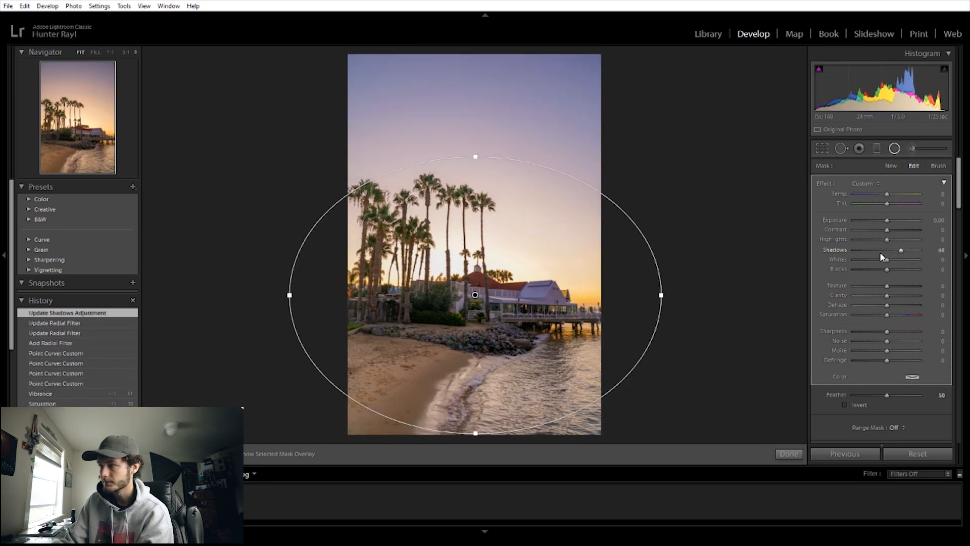
Step: Invert the radial filter, set its highlights to −100, whites to 12 and contrast to 24, and adjust its temperature and tint
{"action": "left_click", "coordinate": [890, 238]}
{"action": "left_click_drag", "start_coordinate": [885, 244], "coordinate": [884, 241]}
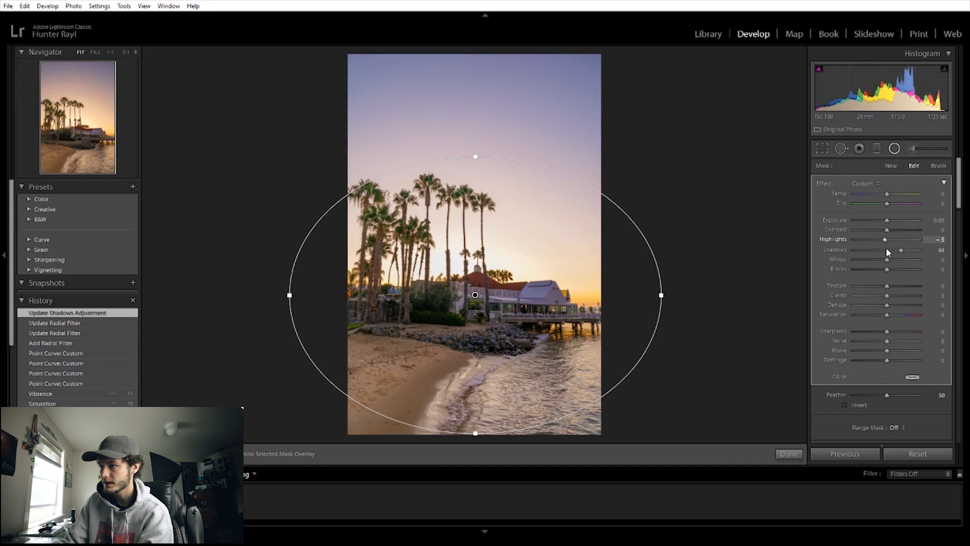
{"action": "left_click", "coordinate": [849, 404]}
{"action": "mouse_move", "coordinate": [873, 260]}
{"action": "left_mouse_down"}
{"action": "mouse_move", "coordinate": [893, 260]}
{"action": "mouse_move", "coordinate": [843, 245]}
{"action": "mouse_move", "coordinate": [890, 261]}
{"action": "left_mouse_up"}
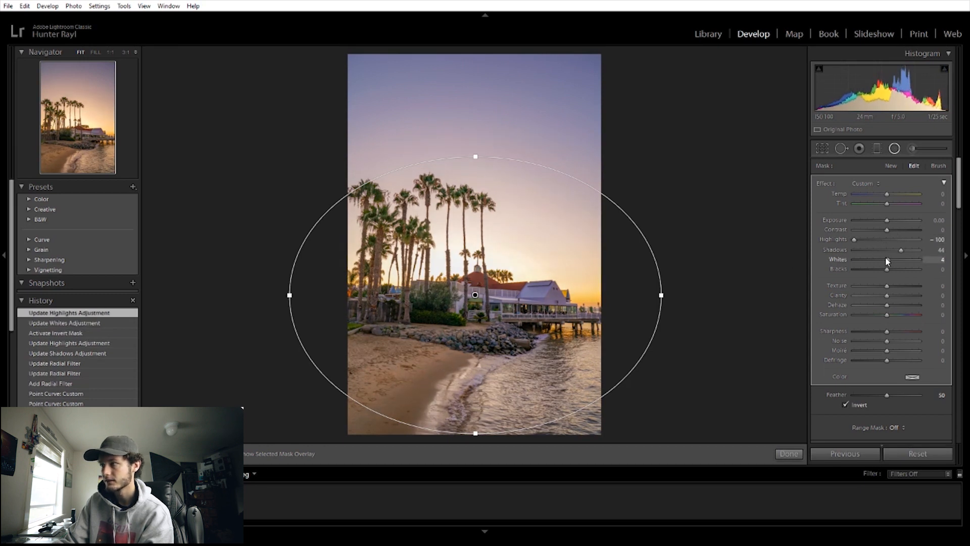
{"action": "left_click_drag", "start_coordinate": [888, 258], "coordinate": [895, 229]}
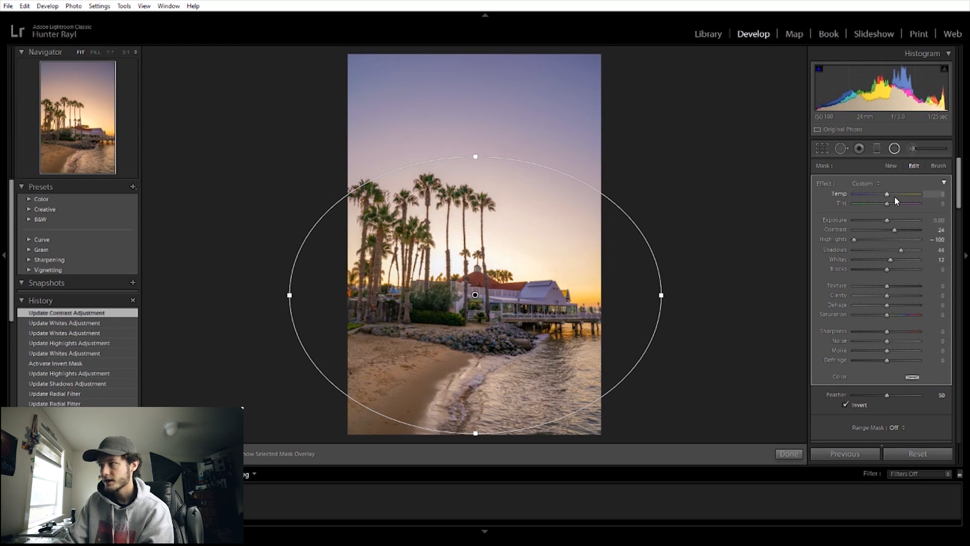
{"action": "left_click_drag", "start_coordinate": [884, 194], "coordinate": [884, 205]}
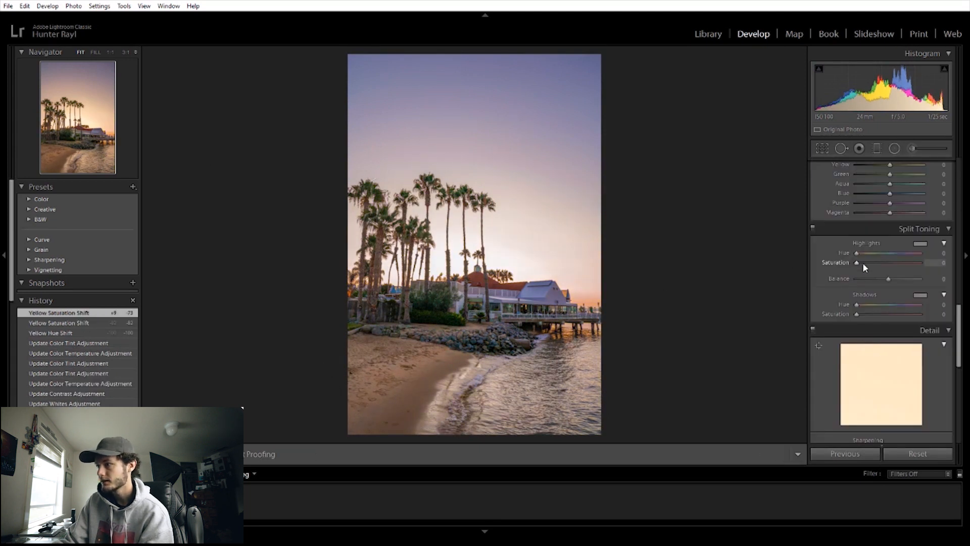
Step: Split-tone the highlights and shadows, using a shadow hue of 214 and a balance of +37
{"action": "left_click_drag", "start_coordinate": [863, 262], "coordinate": [866, 250]}
{"action": "left_click_drag", "start_coordinate": [876, 314], "coordinate": [901, 286]}
Step: Calibrate the colours with shadow tint −2, red saturation +3, green saturation −19, blue hue −38 and blue saturation +38
{"action": "scroll", "coordinate": [851, 335], "scroll_direction": "down", "scroll_amount": 8}
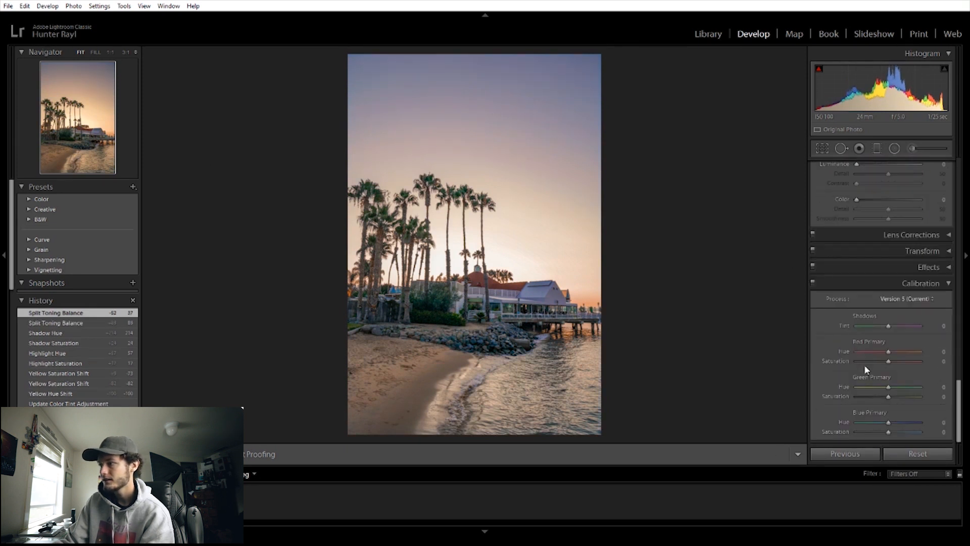
{"action": "left_click_drag", "start_coordinate": [876, 419], "coordinate": [897, 429]}
{"action": "mouse_move", "coordinate": [884, 396]}
{"action": "left_mouse_down"}
{"action": "mouse_move", "coordinate": [900, 397]}
{"action": "mouse_move", "coordinate": [896, 388]}
{"action": "left_mouse_up"}
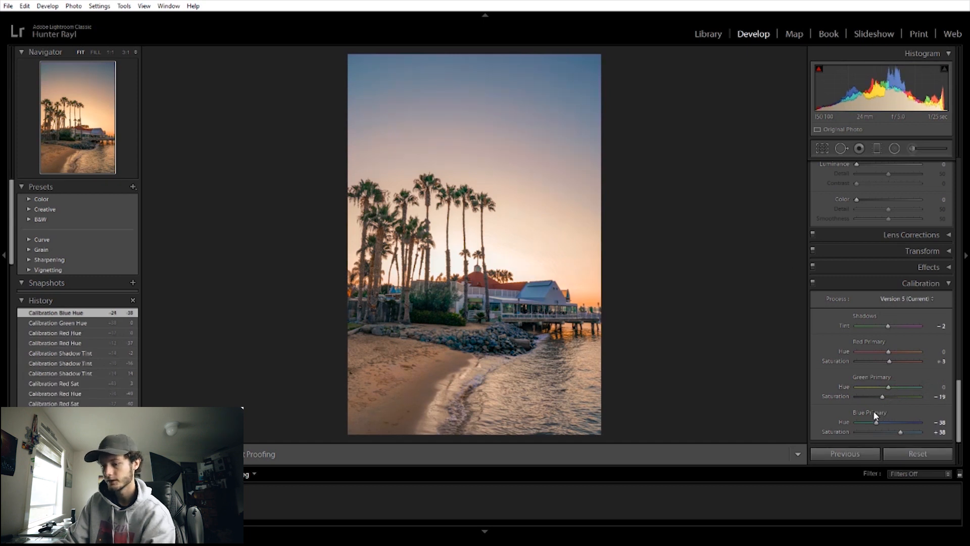
Step: Add a slightly tilted graduated filter over the sky down to the shoreline, with temperature 47 and tint 27
{"action": "key", "text": "m"}
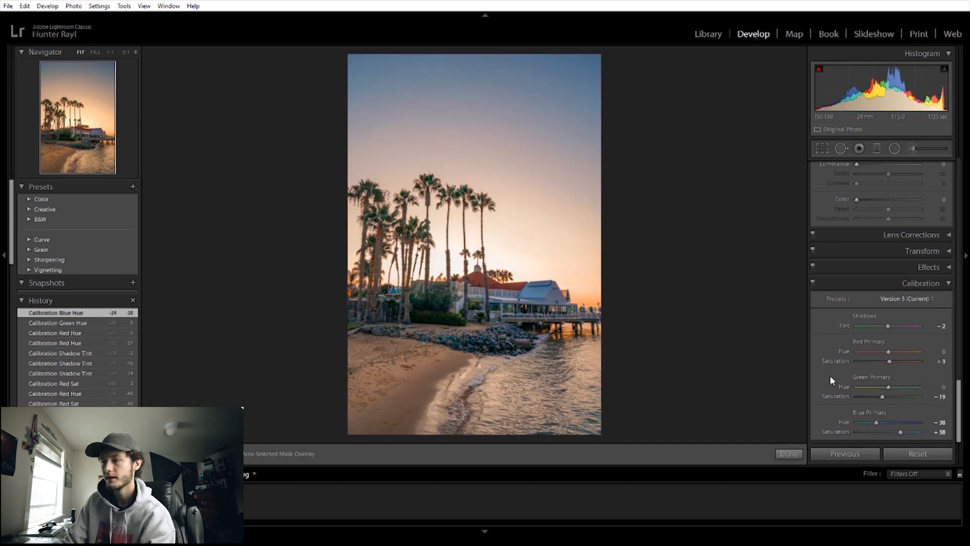
{"action": "left_click_drag", "start_coordinate": [473, 240], "coordinate": [464, 323]}
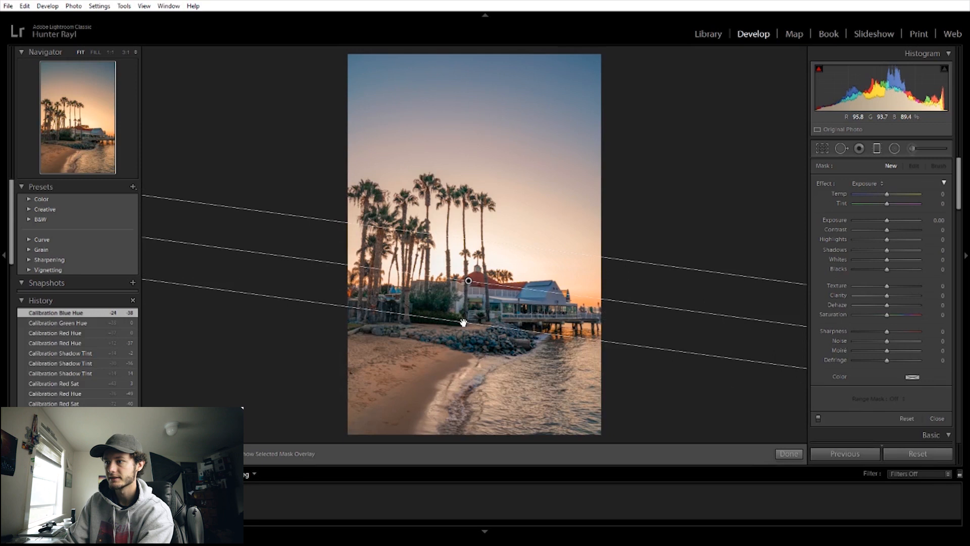
{"action": "left_click", "coordinate": [902, 194]}
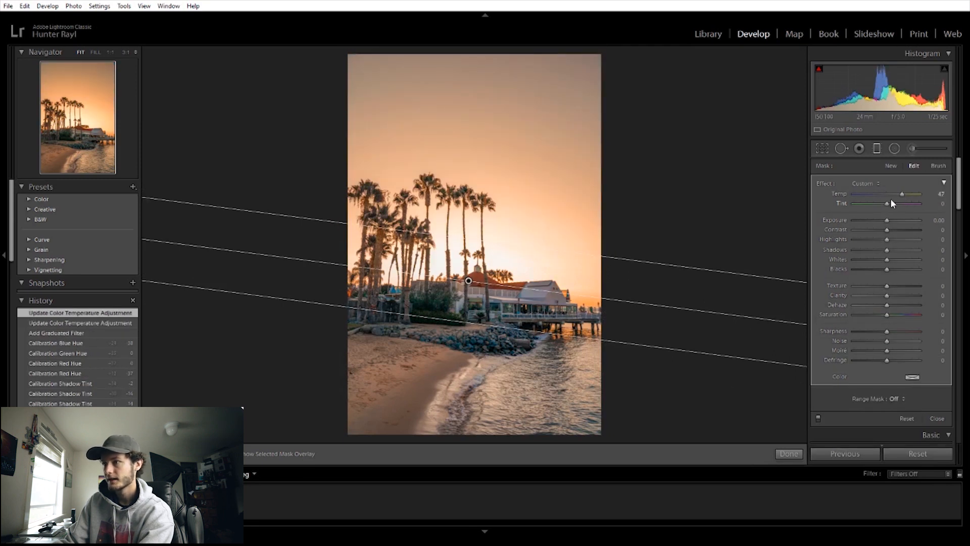
{"action": "left_click", "coordinate": [896, 203]}
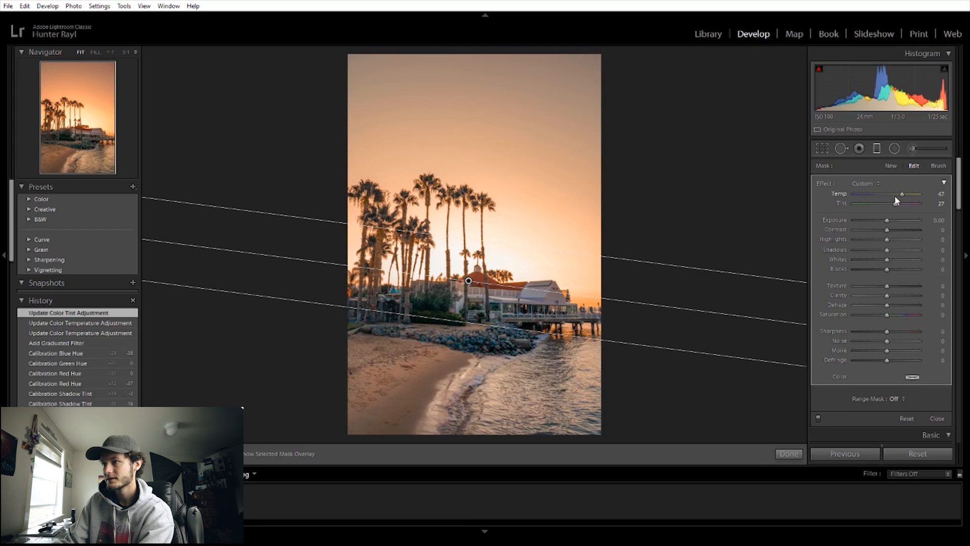
Step: Set the sky graduated filter's dehaze to 36 and its temperature to 5, and close the filter
{"action": "left_click", "coordinate": [899, 305]}
{"action": "left_click", "coordinate": [893, 194]}
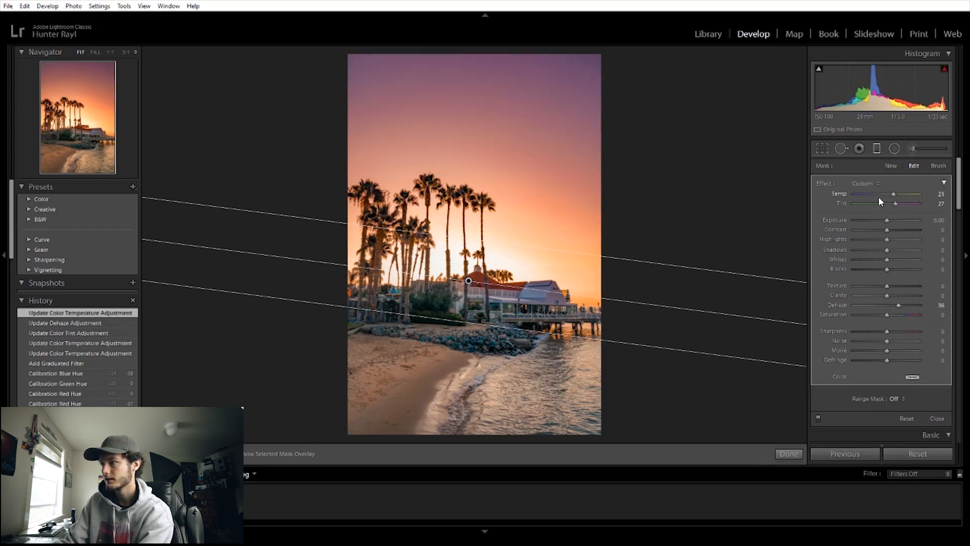
{"action": "left_click", "coordinate": [885, 195]}
{"action": "left_click", "coordinate": [888, 194]}
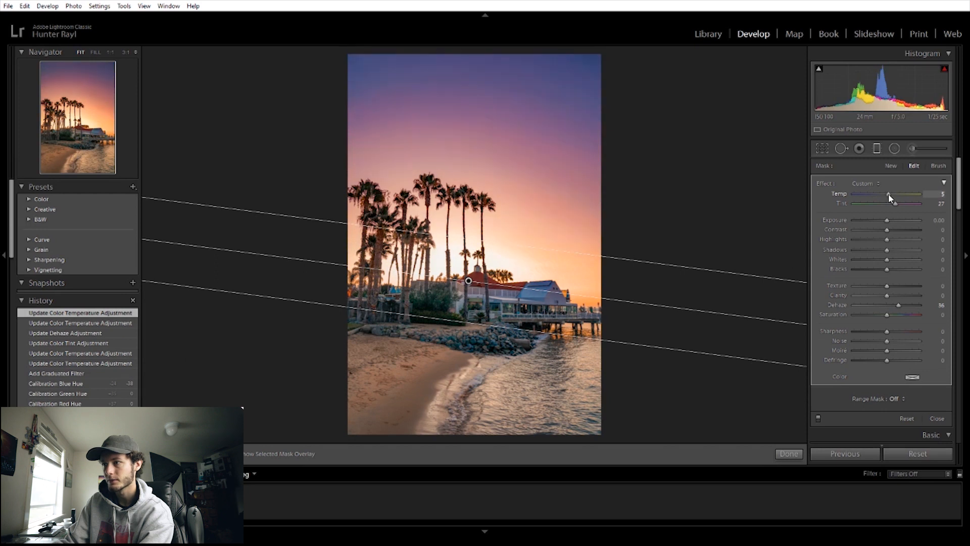
{"action": "double_click", "coordinate": [875, 150]}
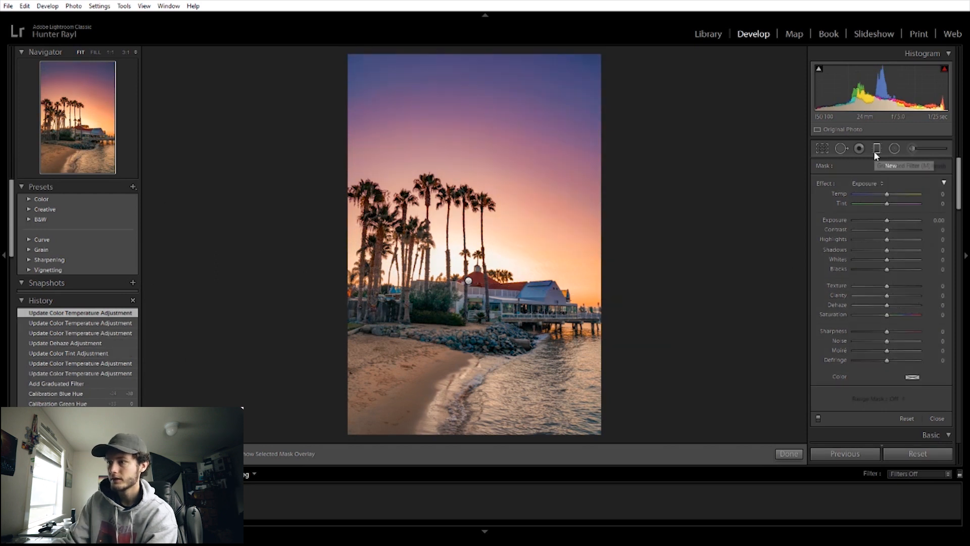
{"action": "key", "text": "m"}
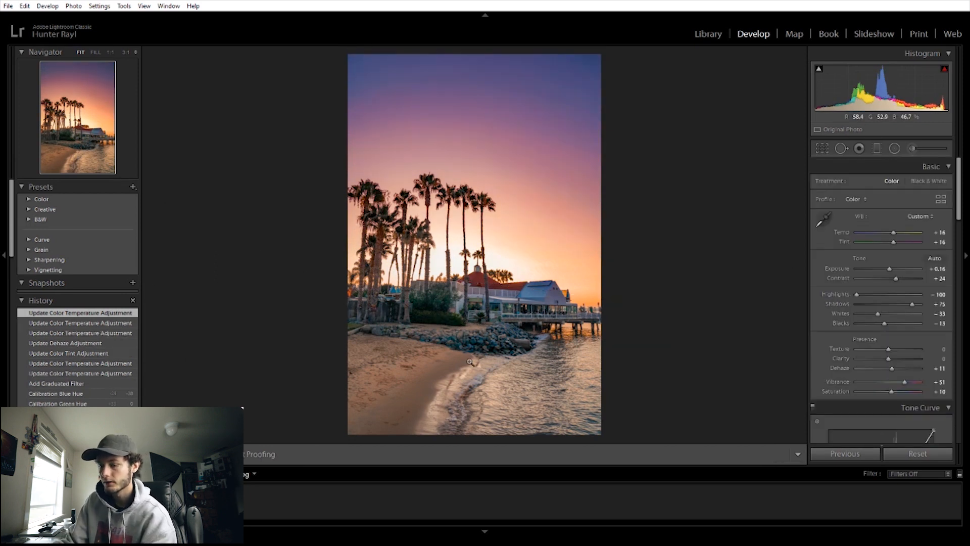
Step: Add a graduated filter over the sand and water with blacks −19, shadows 30, contrast 24 and exposure −0.53
{"action": "key", "text": "m"}
{"action": "left_click_drag", "start_coordinate": [461, 360], "coordinate": [475, 279]}
{"action": "left_click_drag", "start_coordinate": [887, 269], "coordinate": [880, 270]}
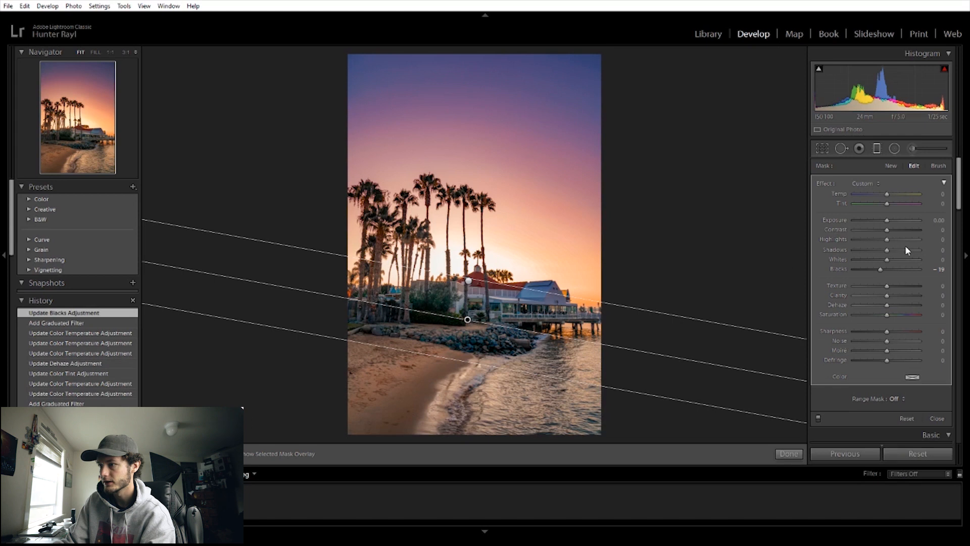
{"action": "left_click_drag", "start_coordinate": [904, 250], "coordinate": [897, 249]}
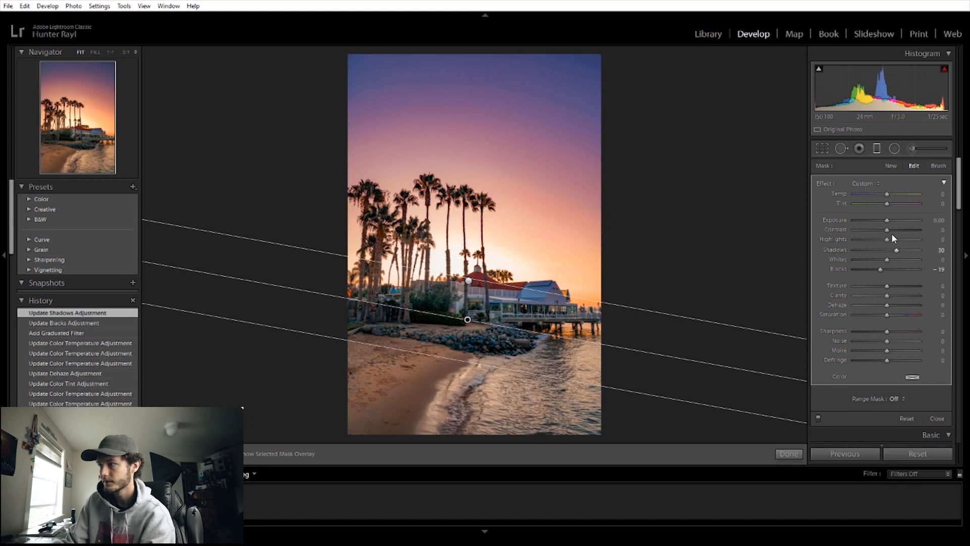
{"action": "left_click", "coordinate": [894, 230]}
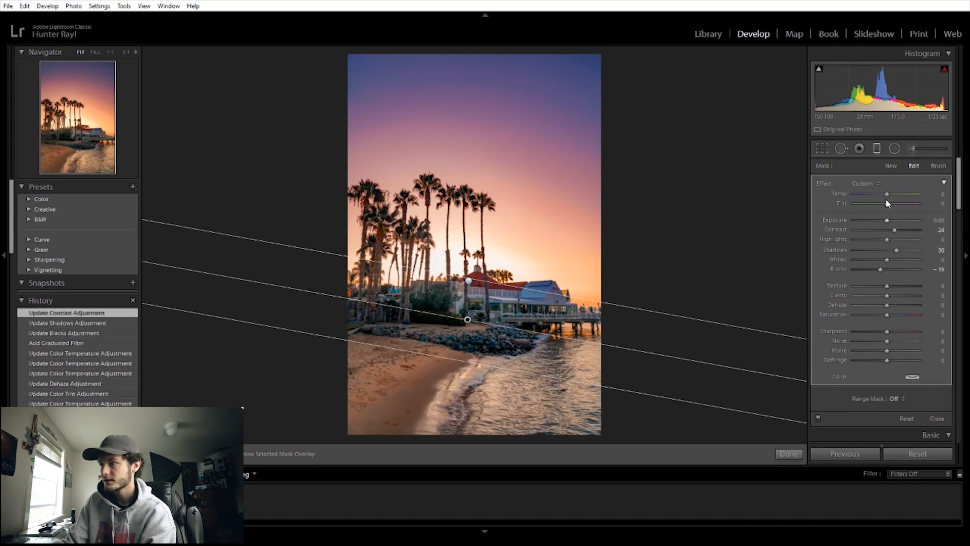
{"action": "left_click_drag", "start_coordinate": [891, 220], "coordinate": [884, 221]}
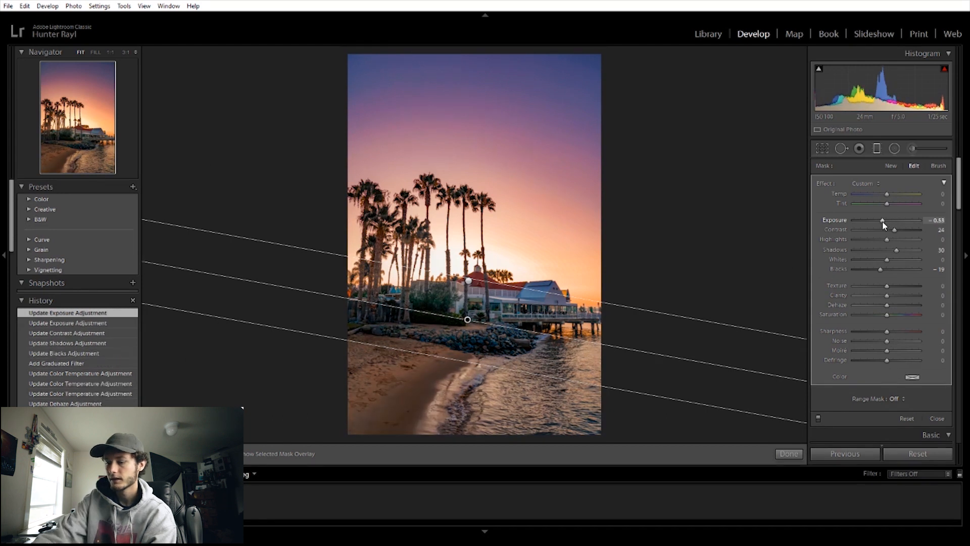
Step: Add a wide, flat radial filter around the waterfront building and pier, and set its exposure to 0.34
{"action": "key", "text": "shift+m"}
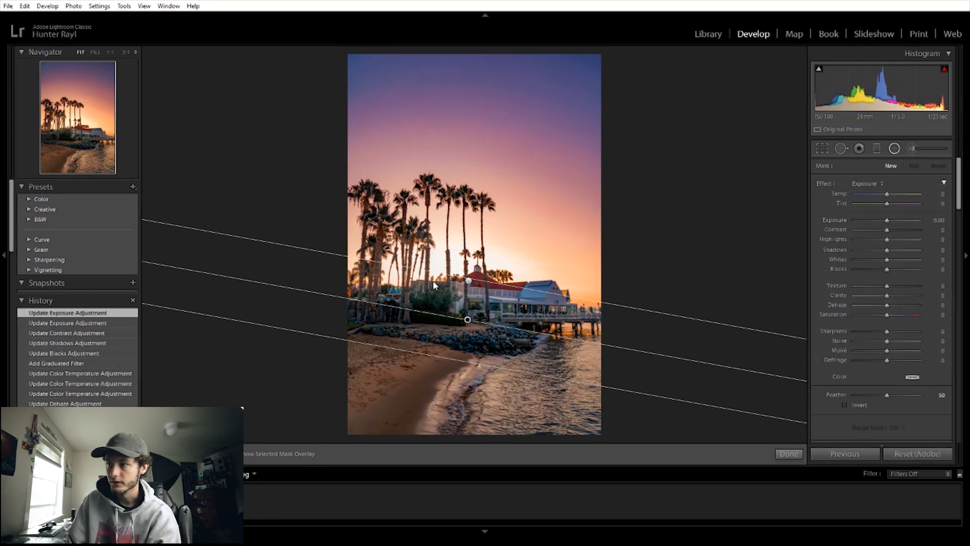
{"action": "left_click_drag", "start_coordinate": [441, 291], "coordinate": [687, 301]}
{"action": "left_click_drag", "start_coordinate": [887, 220], "coordinate": [890, 220]}
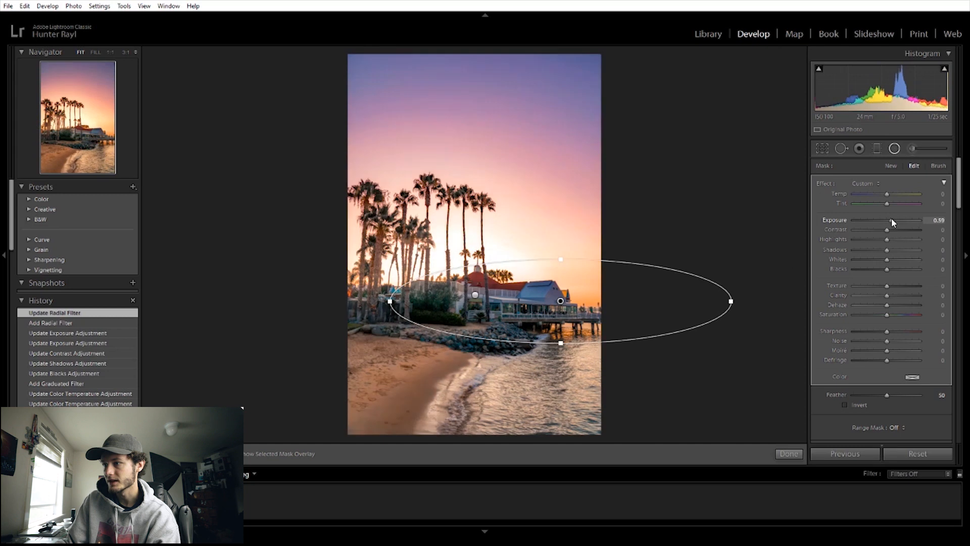
Step: Invert the building's radial filter, set its shadows to about 36 and increase its feather
{"action": "left_click", "coordinate": [846, 404]}
{"action": "left_click", "coordinate": [845, 404]}
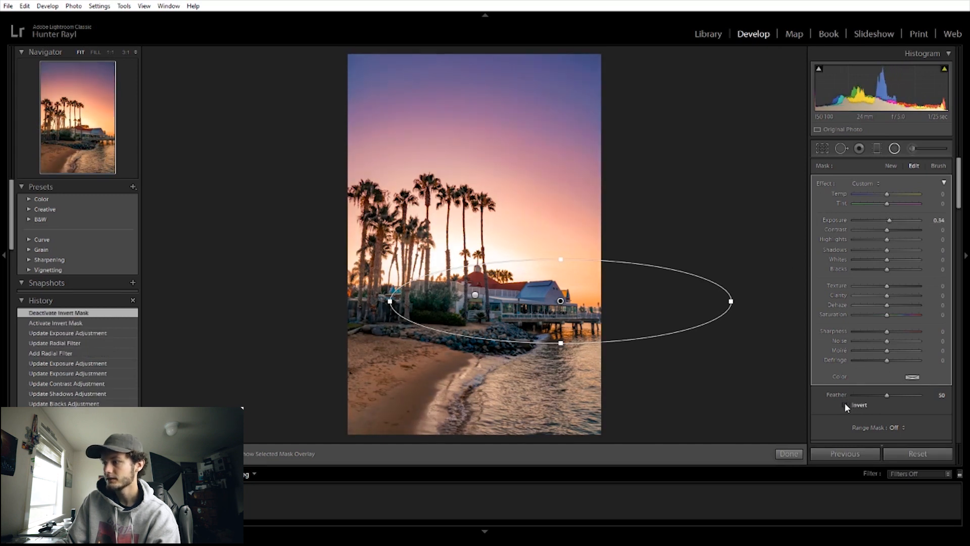
{"action": "left_click", "coordinate": [845, 405]}
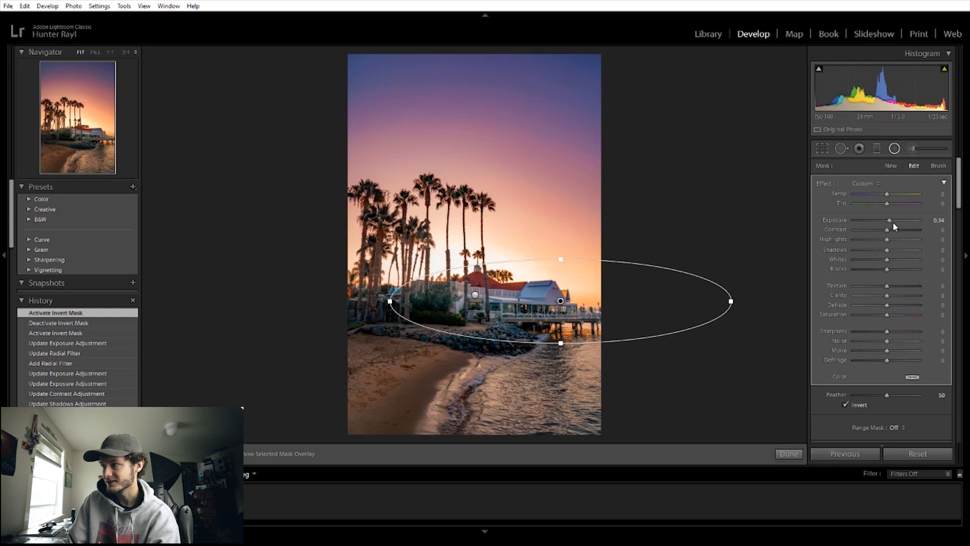
{"action": "left_click_drag", "start_coordinate": [897, 249], "coordinate": [901, 249]}
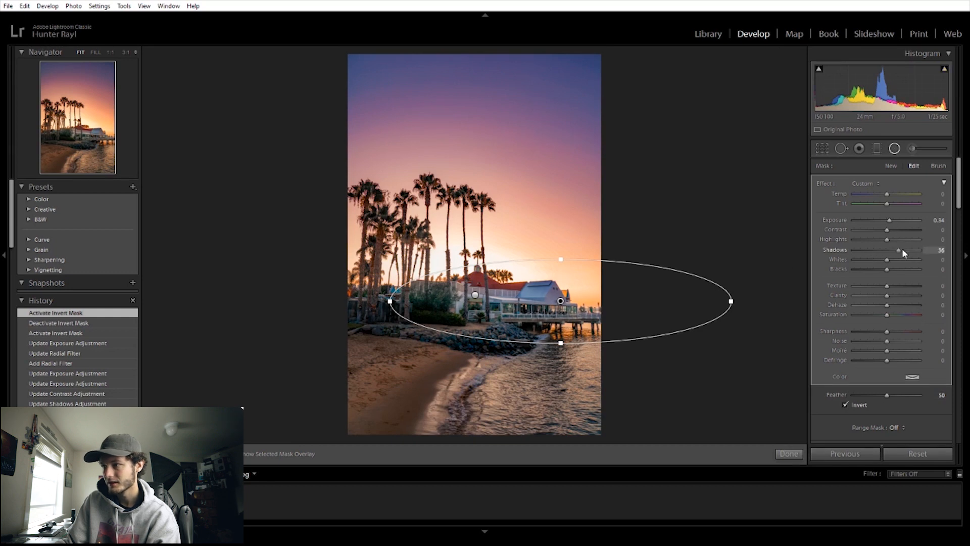
{"action": "left_click_drag", "start_coordinate": [888, 396], "coordinate": [918, 395]}
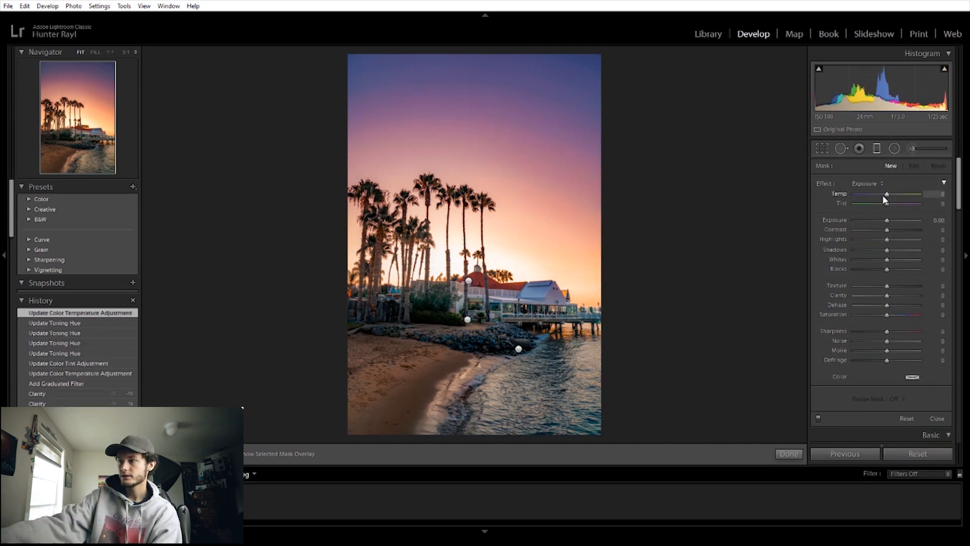
Step: Close the graduated filter and compare the beach photo before and after editing
{"action": "key", "text": "m"}
{"action": "key", "text": "y"}
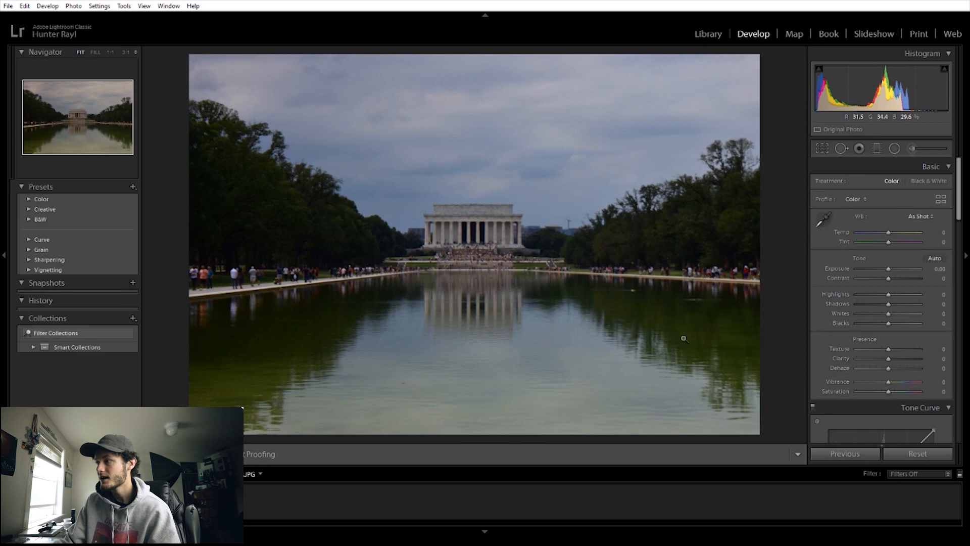
Step: Set the reflecting pool photo's exposure to +1.11, highlights to −49 and shadows to +38
{"action": "left_click", "coordinate": [896, 269]}
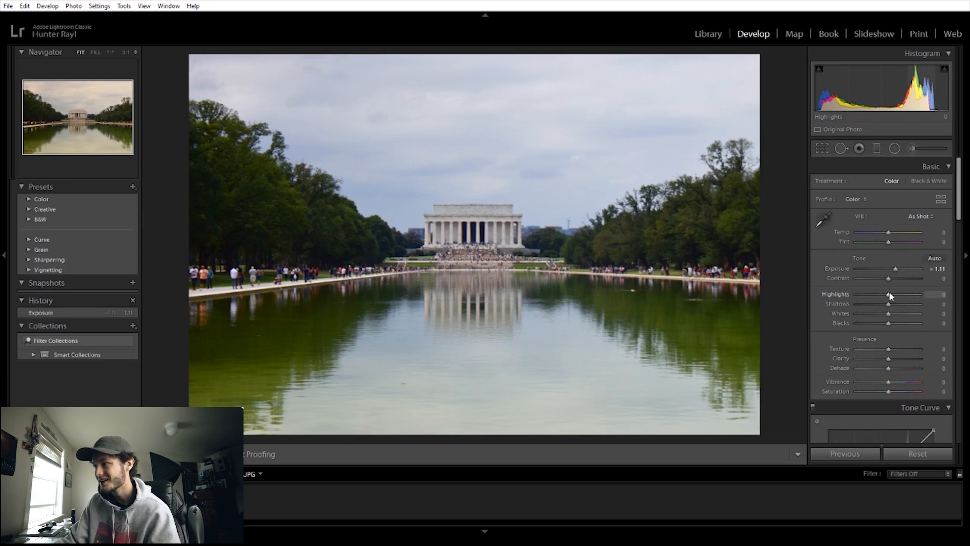
{"action": "left_click_drag", "start_coordinate": [879, 292], "coordinate": [872, 294]}
{"action": "left_click", "coordinate": [904, 303]}
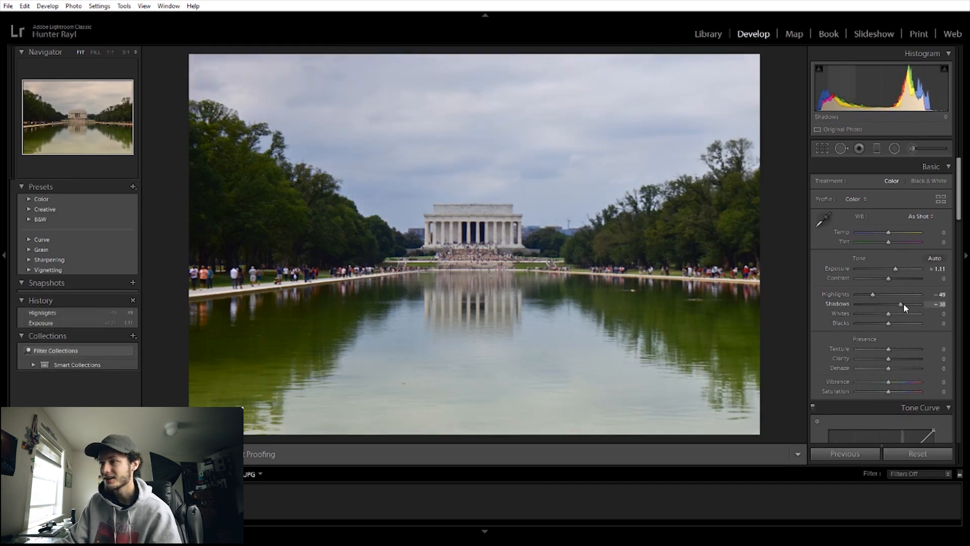
Step: Add a radial filter around the memorial building, set its clarity to 19 and invert the mask
{"action": "key", "text": "shift+m"}
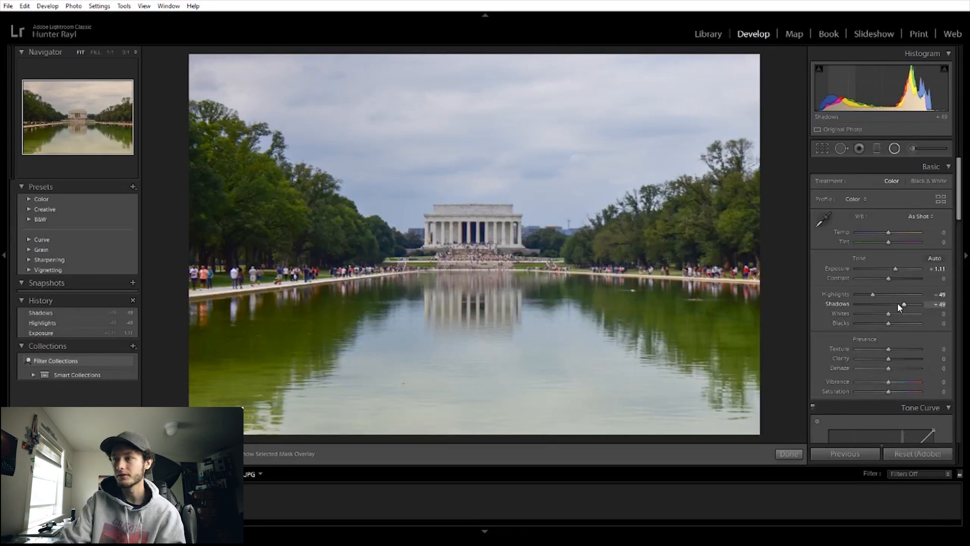
{"action": "left_click_drag", "start_coordinate": [444, 210], "coordinate": [511, 255]}
{"action": "left_click_drag", "start_coordinate": [486, 219], "coordinate": [513, 239]}
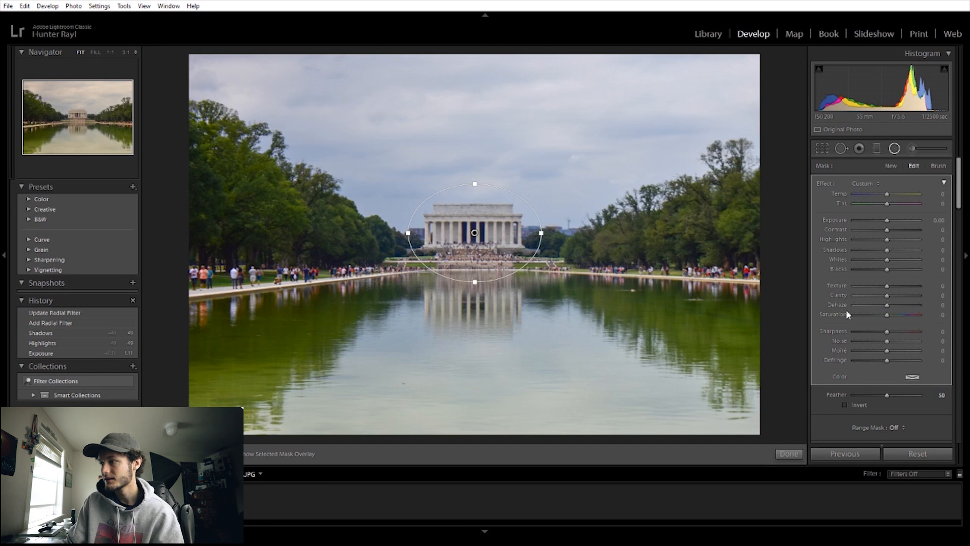
{"action": "left_click", "coordinate": [893, 297]}
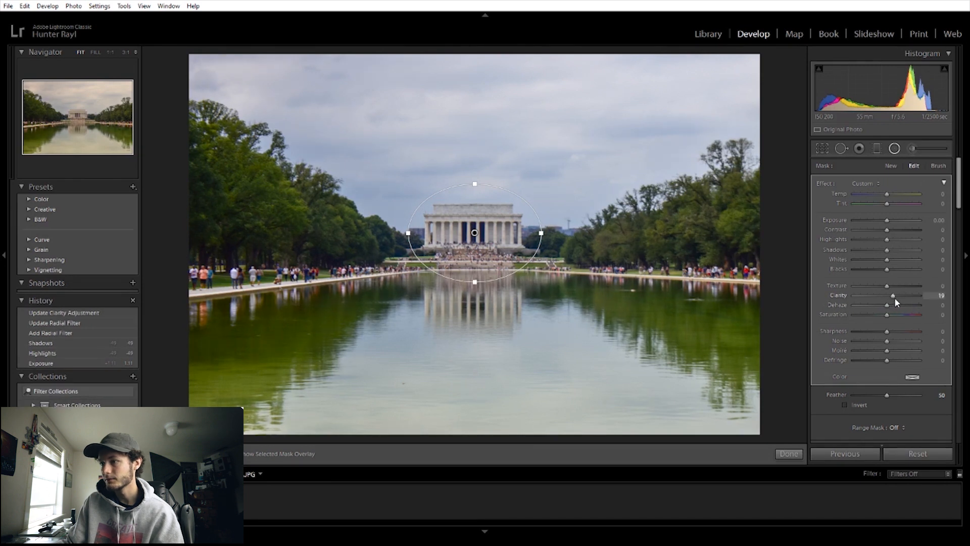
{"action": "left_click", "coordinate": [850, 405]}
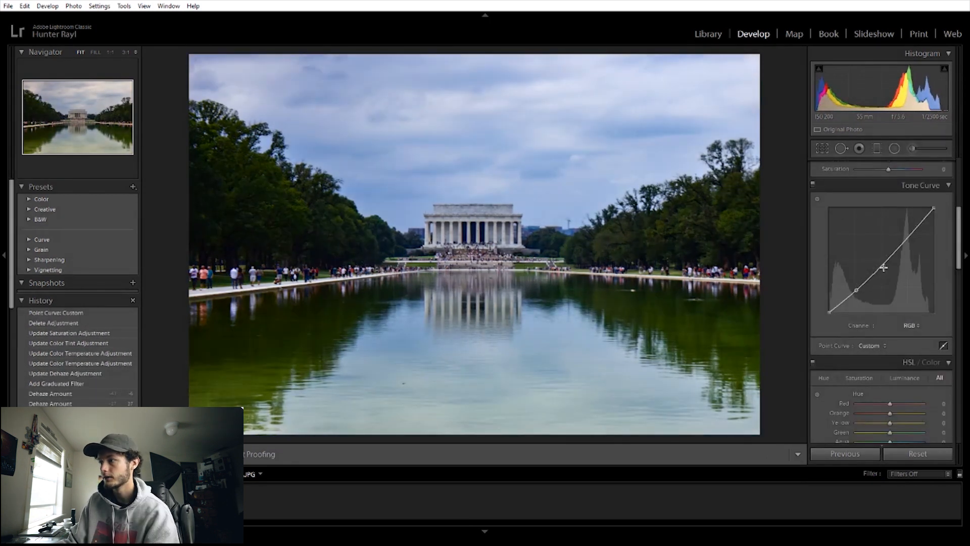
Step: Raise the midtone and upper points of the RGB tone curve, and adjust the photo's contrast
{"action": "left_click_drag", "start_coordinate": [883, 264], "coordinate": [904, 232]}
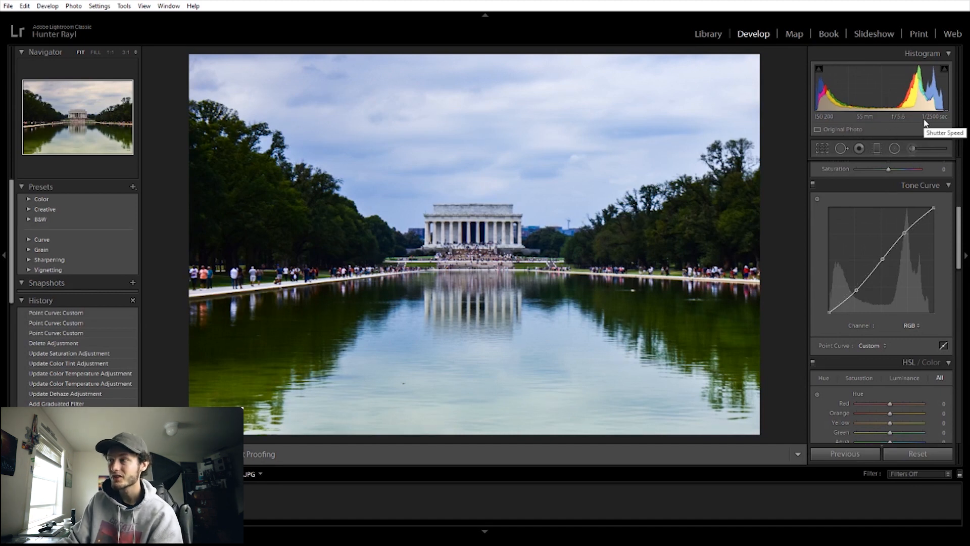
{"action": "scroll", "coordinate": [910, 229], "scroll_direction": "up", "scroll_amount": 3}
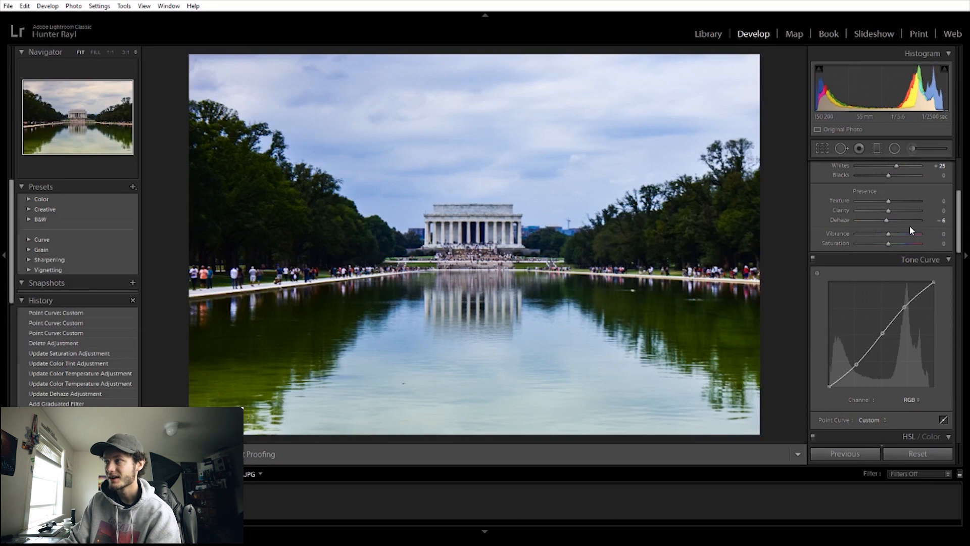
{"action": "scroll", "coordinate": [911, 230], "scroll_direction": "up", "scroll_amount": 3}
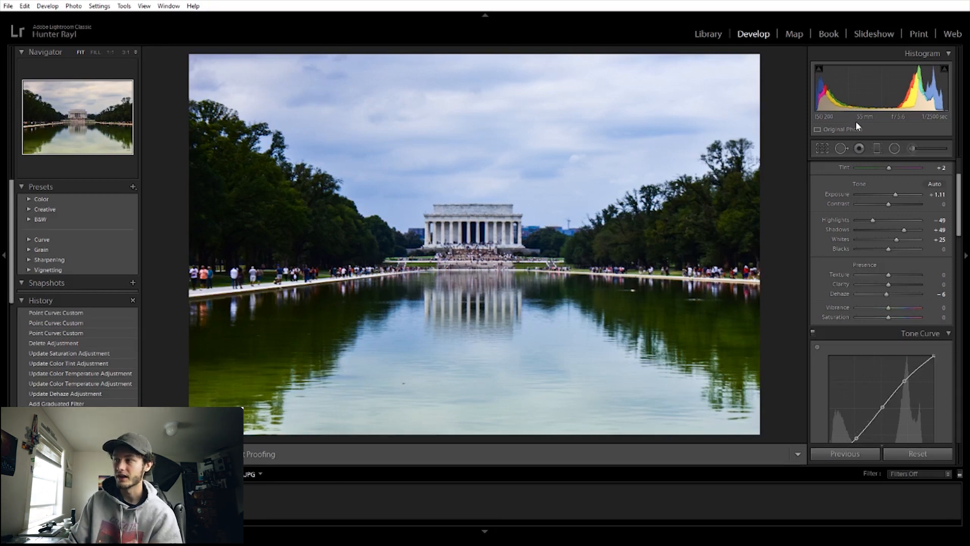
{"action": "left_click_drag", "start_coordinate": [893, 204], "coordinate": [886, 204]}
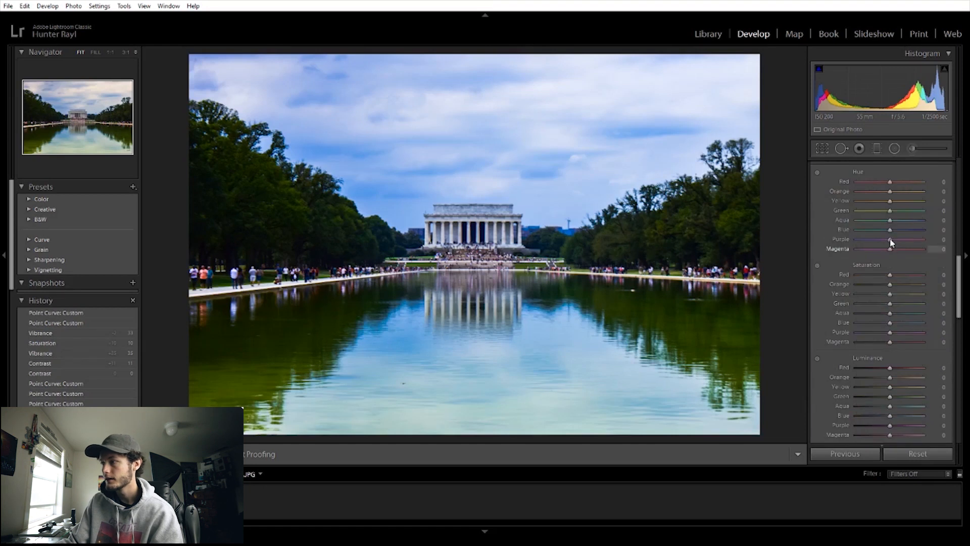
Step: Set blue hue to −27 and blue saturation to −67, reduce green saturation, and set green luminance to +29 and aqua luminance to +56
{"action": "left_click_drag", "start_coordinate": [887, 230], "coordinate": [878, 230]}
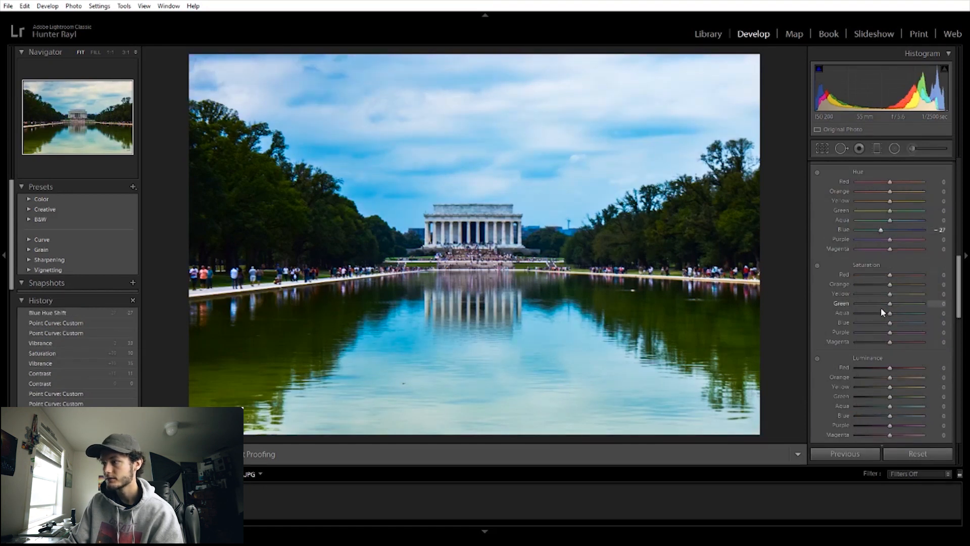
{"action": "mouse_move", "coordinate": [871, 323]}
{"action": "left_mouse_down"}
{"action": "mouse_move", "coordinate": [862, 323]}
{"action": "mouse_move", "coordinate": [869, 304]}
{"action": "left_mouse_up"}
{"action": "scroll", "coordinate": [890, 333], "scroll_direction": "down", "scroll_amount": 3}
{"action": "left_click_drag", "start_coordinate": [890, 248], "coordinate": [908, 259]}
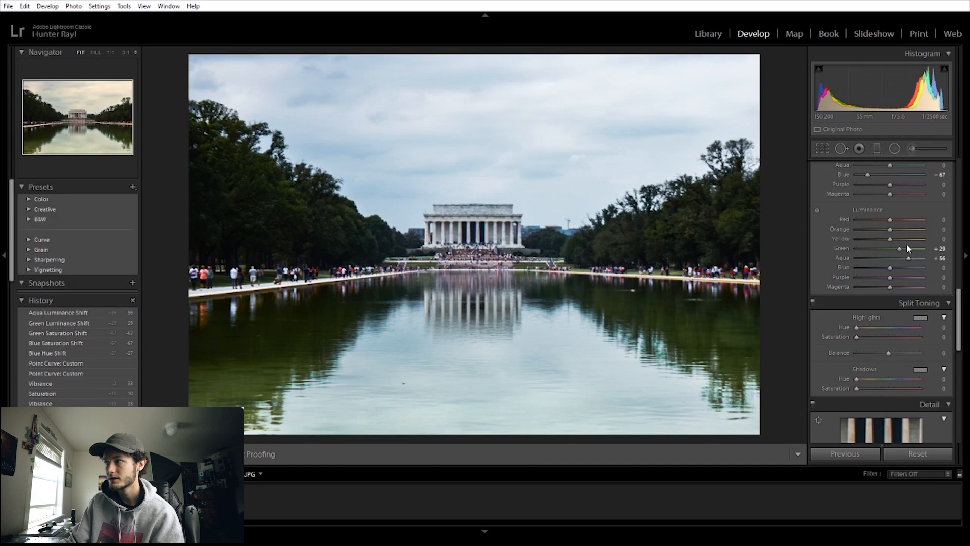
Step: Split-tone the photo with highlight hue 37 and saturation 17, and add a color tint to the shadows
{"action": "scroll", "coordinate": [906, 247], "scroll_direction": "down", "scroll_amount": 3}
{"action": "scroll", "coordinate": [904, 252], "scroll_direction": "up", "scroll_amount": 3}
{"action": "scroll", "coordinate": [899, 269], "scroll_direction": "down", "scroll_amount": 2}
{"action": "mouse_move", "coordinate": [857, 263]}
{"action": "left_mouse_down"}
{"action": "mouse_move", "coordinate": [868, 263]}
{"action": "mouse_move", "coordinate": [863, 250]}
{"action": "left_mouse_up"}
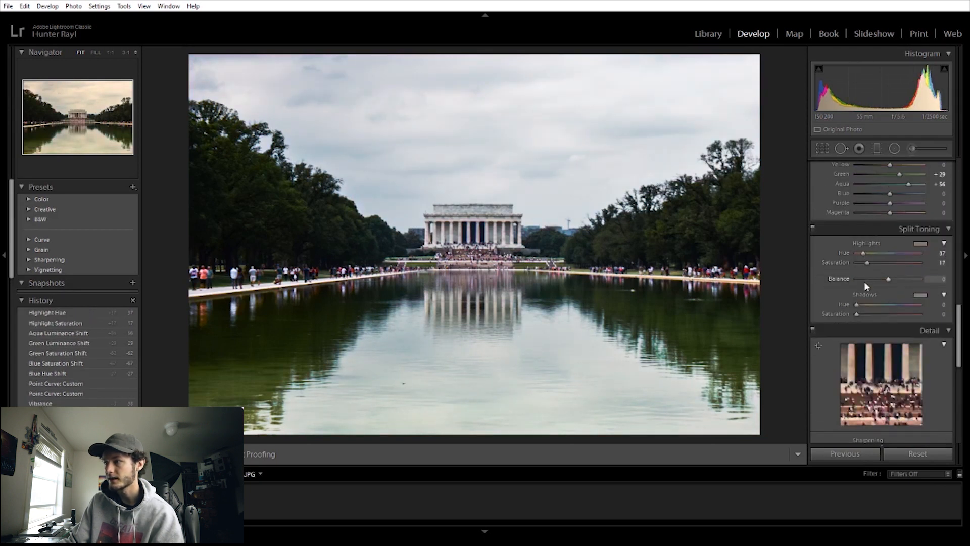
{"action": "left_click", "coordinate": [868, 314]}
{"action": "left_click_drag", "start_coordinate": [873, 304], "coordinate": [899, 281]}
{"action": "scroll", "coordinate": [887, 290], "scroll_direction": "down", "scroll_amount": 5}
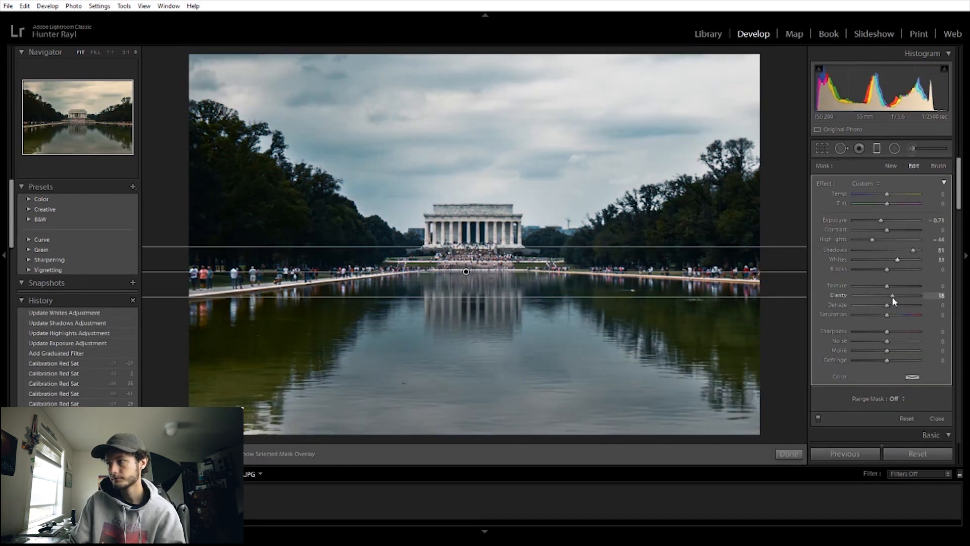
Step: Set the clarity of the graduated filter over the water to 18 and compare the reflecting pool photo before and after editing
{"action": "left_click_drag", "start_coordinate": [892, 296], "coordinate": [891, 296]}
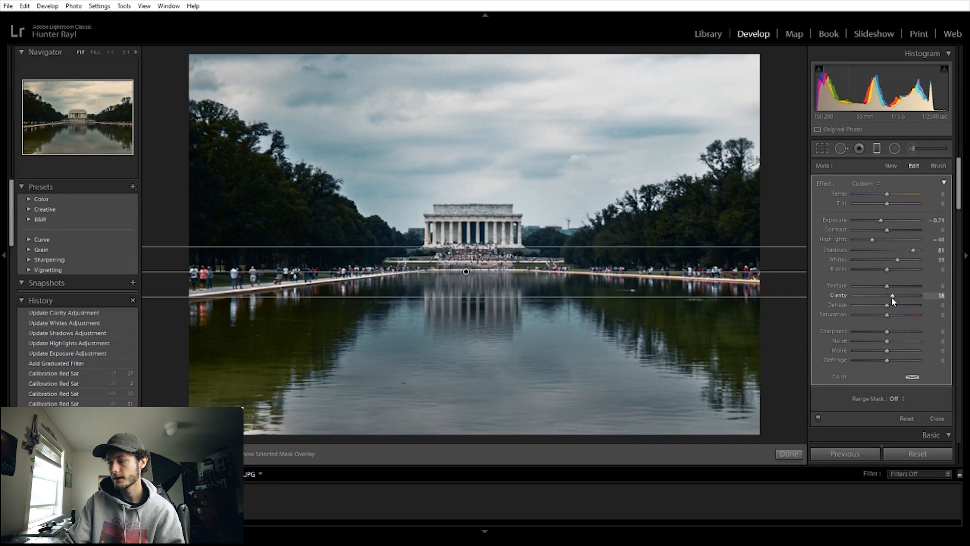
{"action": "key", "text": "y"}
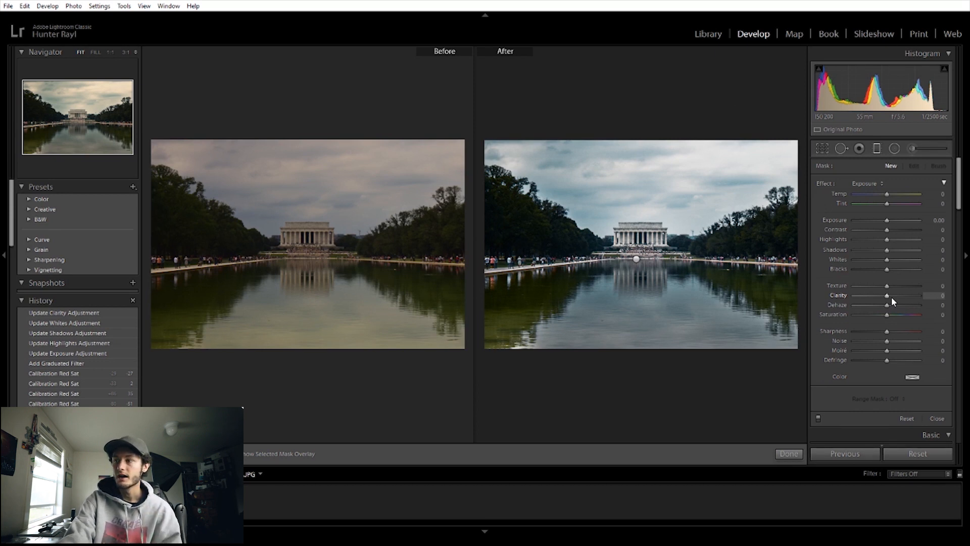
{"action": "key", "text": "y"}
{"action": "key", "text": "y"}
{"action": "key", "text": "y"}
{"action": "key", "text": "y"}
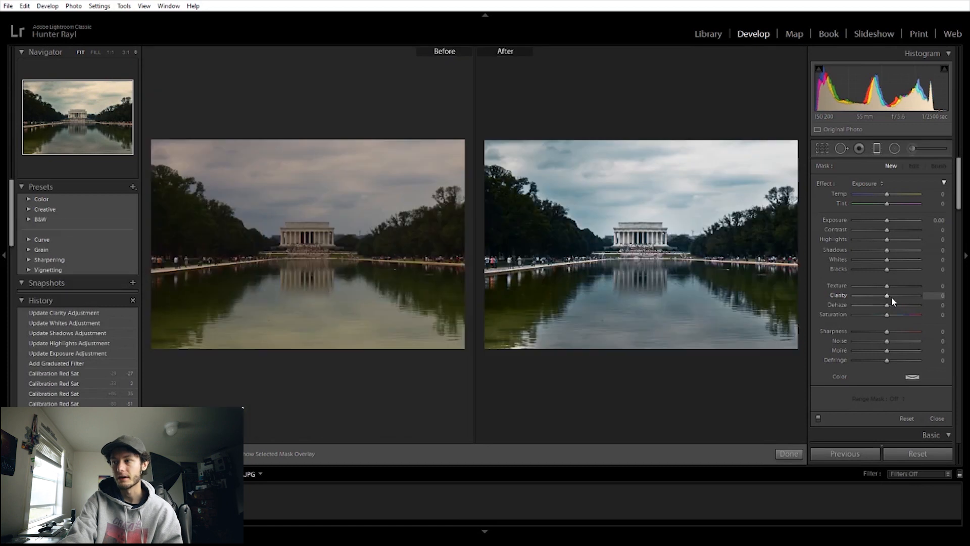
{"action": "key", "text": "y"}
{"action": "key", "text": "y"}
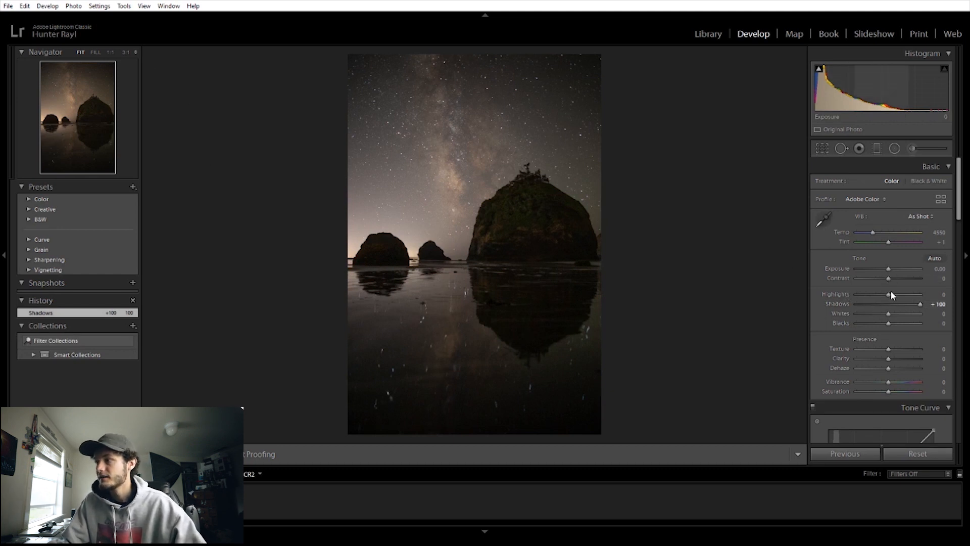
Step: Set the night coast photo's exposure to +1.27, highlights to −56, shadows to +75 and whites to +32
{"action": "left_click_drag", "start_coordinate": [889, 295], "coordinate": [857, 295]}
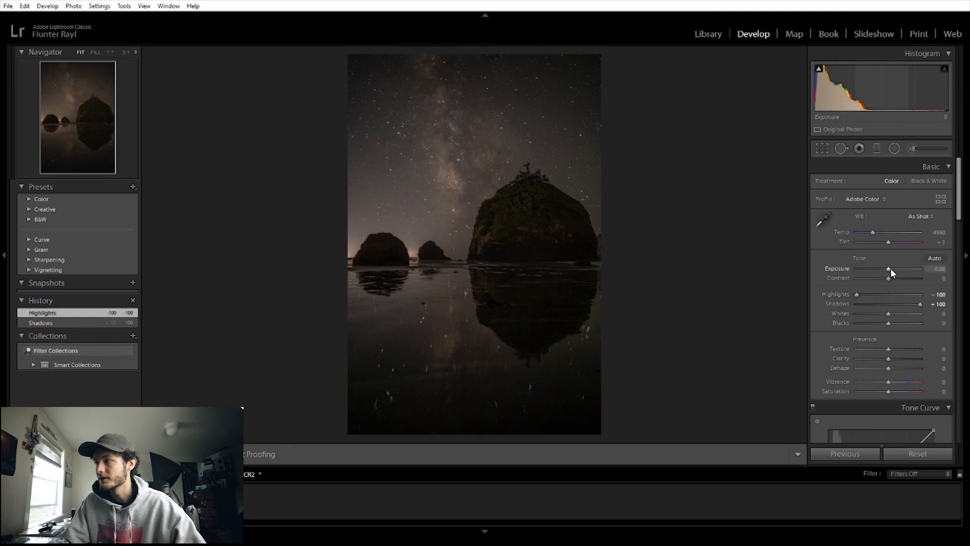
{"action": "left_click_drag", "start_coordinate": [891, 268], "coordinate": [899, 266]}
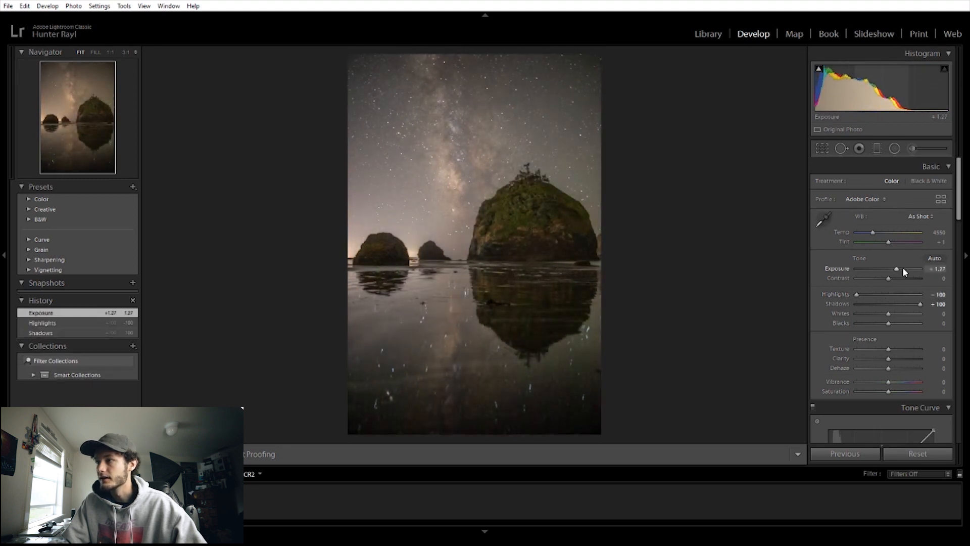
{"action": "left_click", "coordinate": [905, 303]}
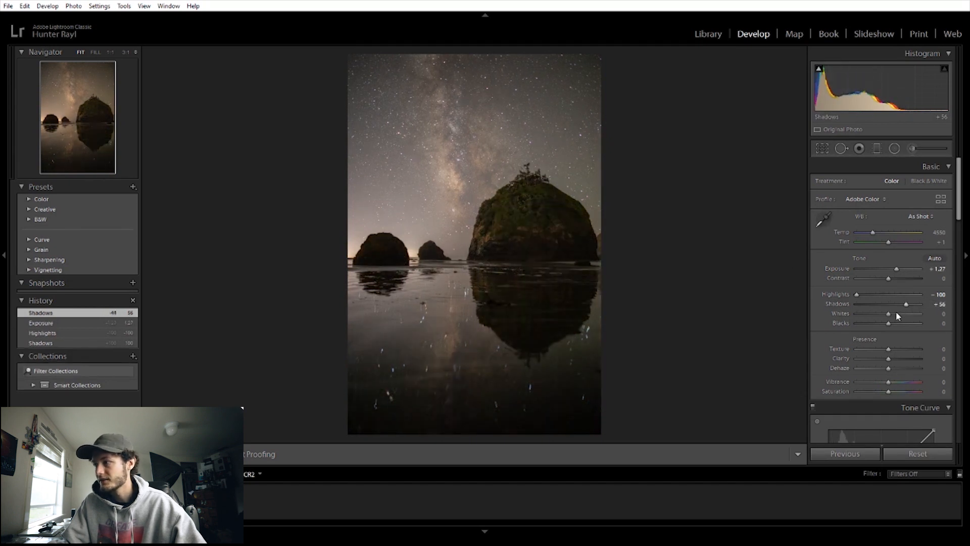
{"action": "mouse_move", "coordinate": [902, 306]}
{"action": "left_mouse_down"}
{"action": "mouse_move", "coordinate": [913, 302]}
{"action": "mouse_move", "coordinate": [903, 311]}
{"action": "left_mouse_up"}
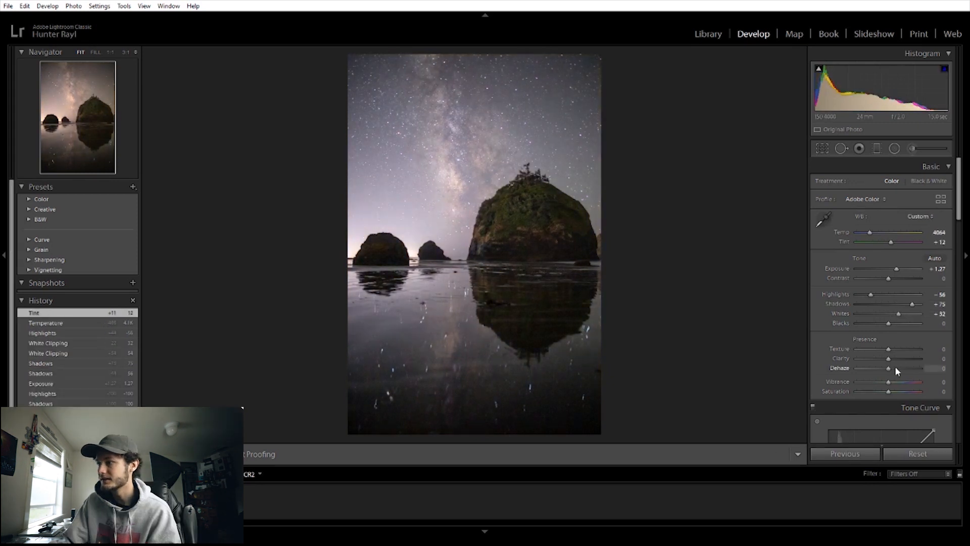
Step: Set the night coast photo's dehaze to +19, clarity to +25, vibrance to +67 and saturation to +7
{"action": "left_click_drag", "start_coordinate": [896, 366], "coordinate": [897, 359]}
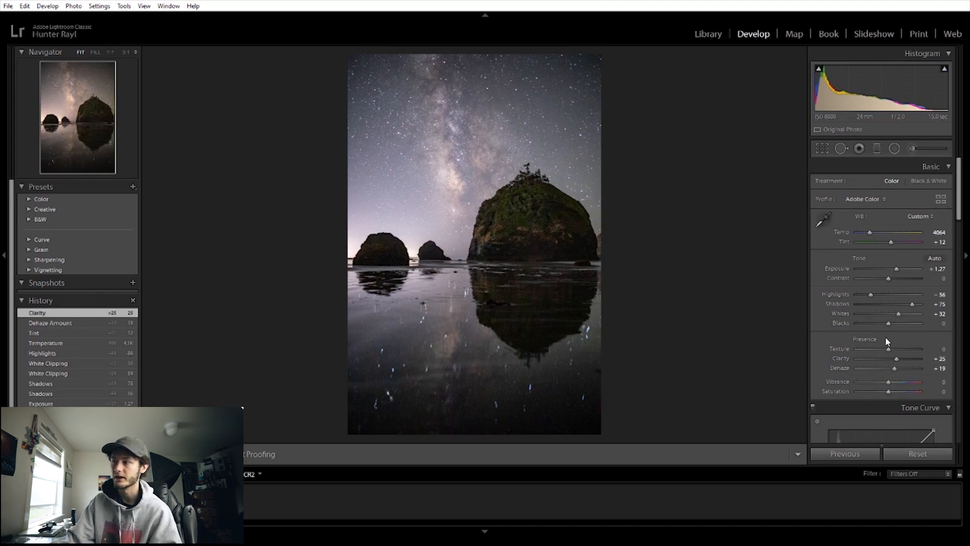
{"action": "left_click_drag", "start_coordinate": [889, 383], "coordinate": [912, 387]}
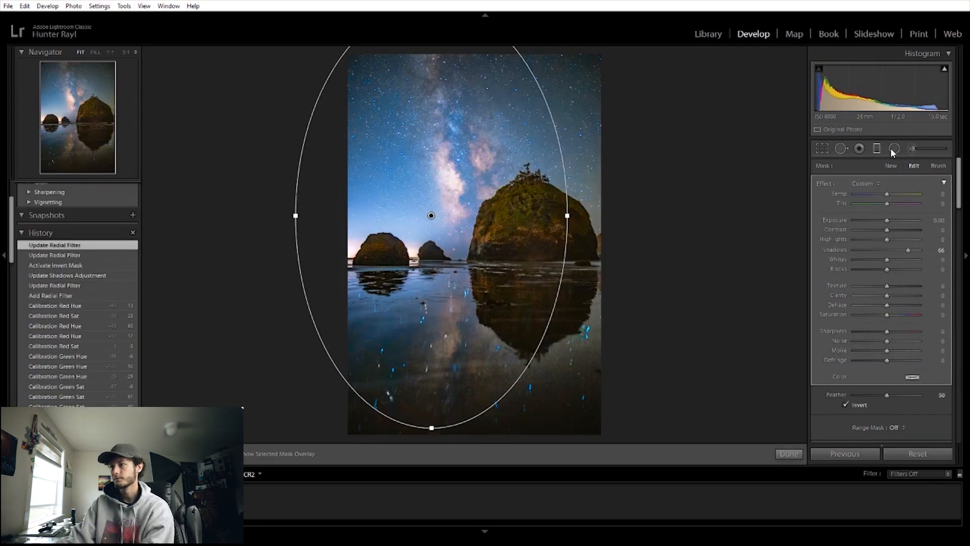
Step: Close the radial filter, then compare the night coast photo before and after editing and inspect its starry sky up close
{"action": "left_click", "coordinate": [893, 149]}
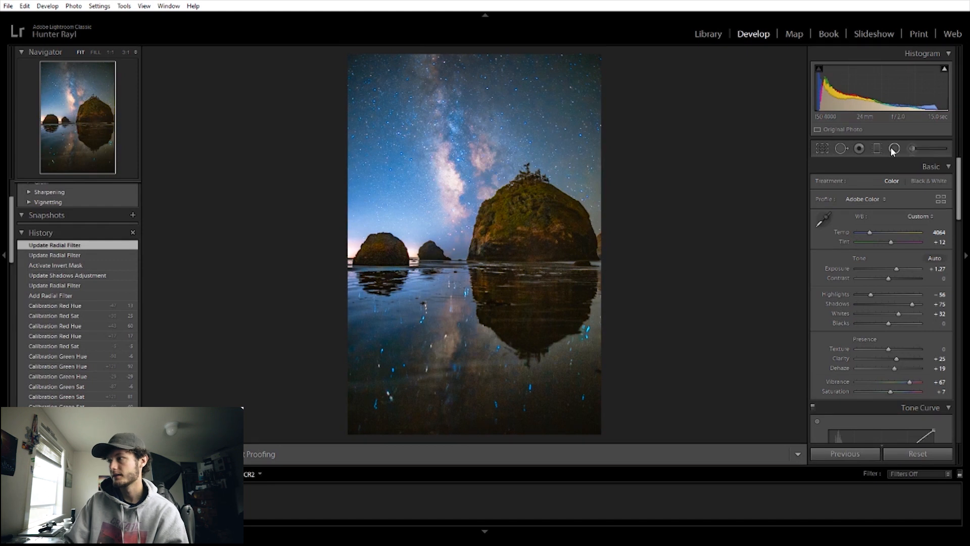
{"action": "key", "text": "y"}
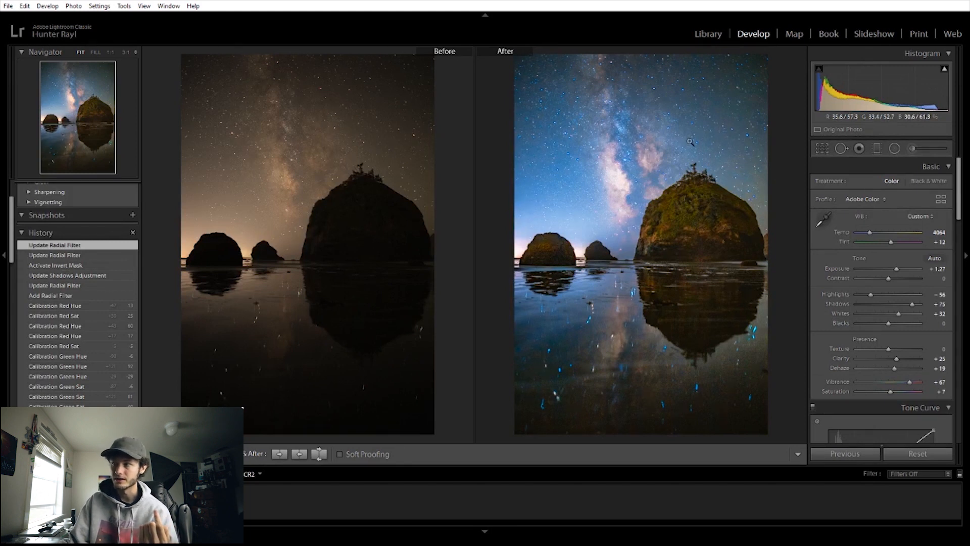
{"action": "left_click", "coordinate": [648, 107]}
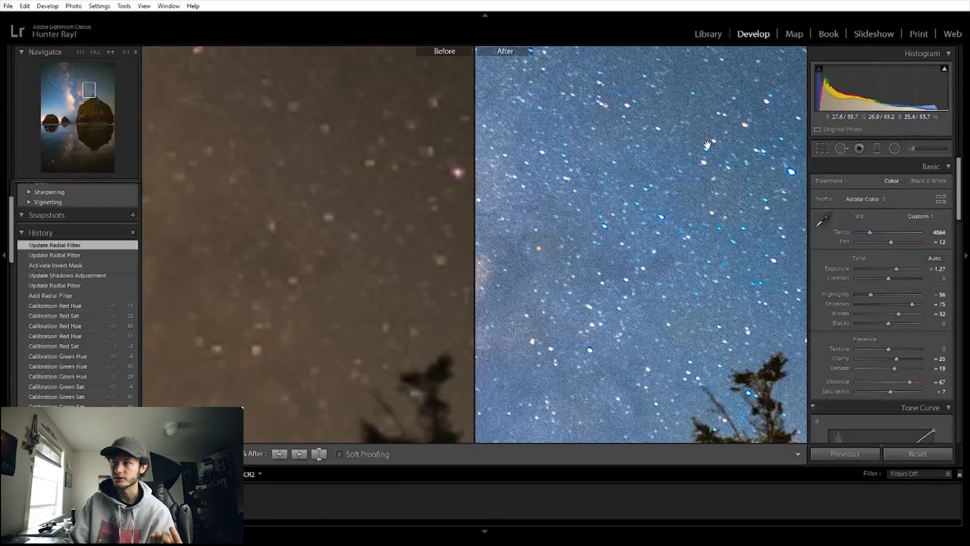
{"action": "left_click", "coordinate": [704, 145]}
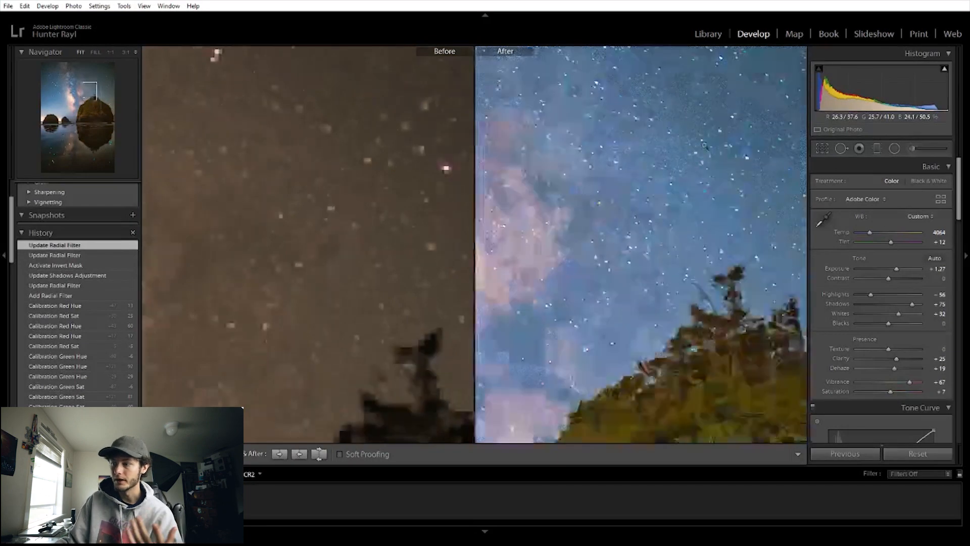